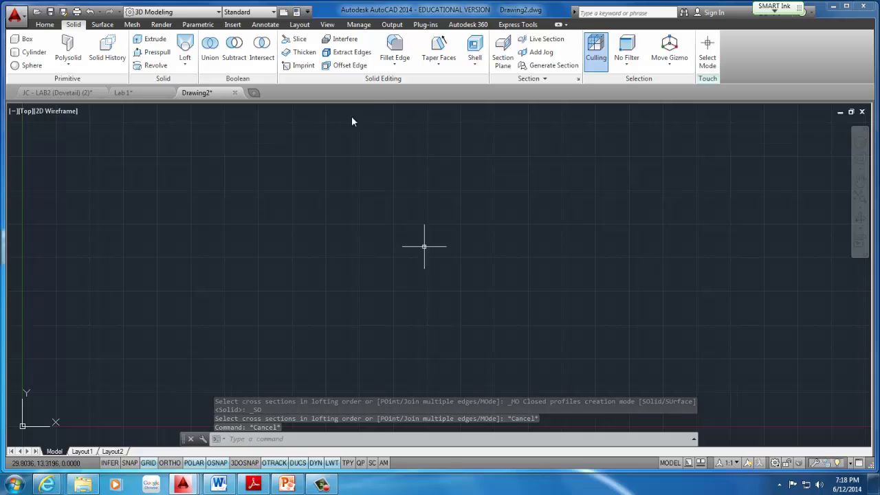
# - Open the Plate Titleblock drawing from the CAD 116 Summer 2014 folder
pyautogui.click(24, 18)
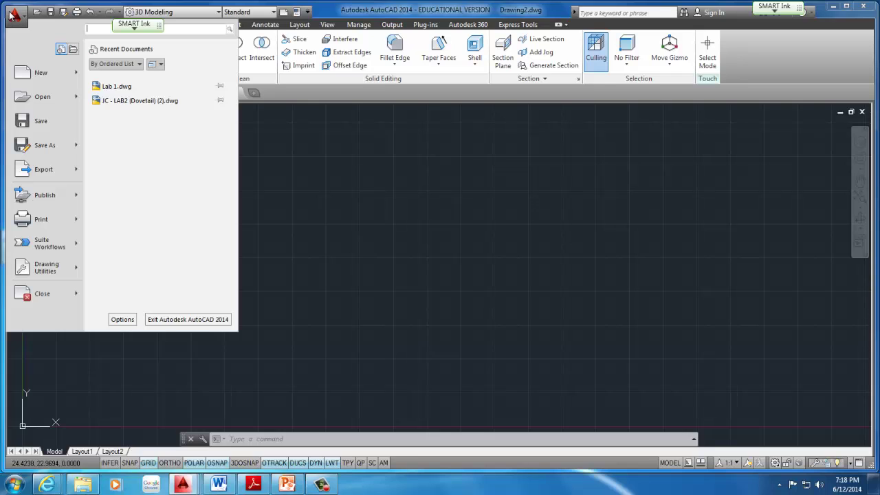
pyautogui.click(42, 97)
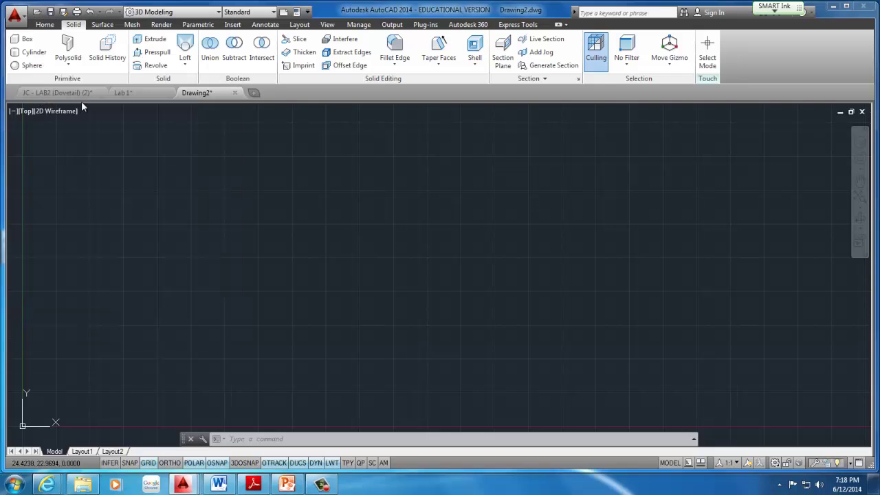
pyautogui.click(464, 124)
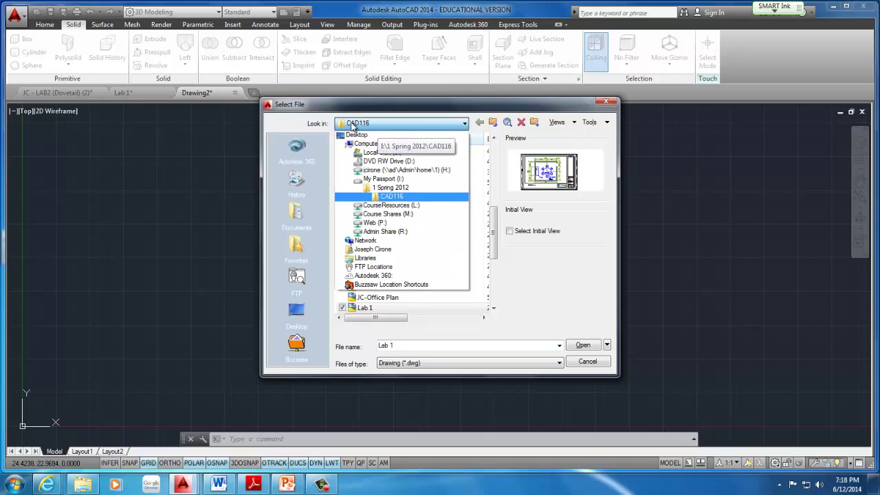
pyautogui.click(405, 170)
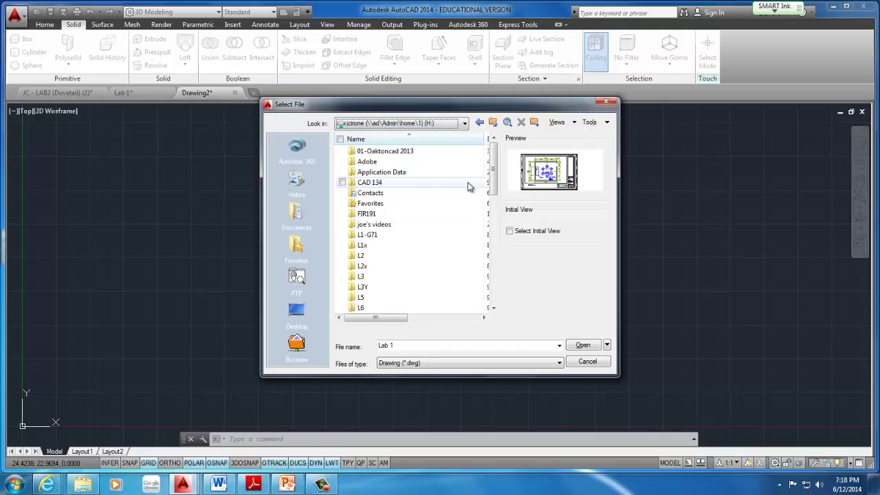
pyautogui.moveTo(493, 165)
pyautogui.mouseDown()
pyautogui.moveTo(494, 222)
pyautogui.moveTo(492, 165)
pyautogui.mouseUp()
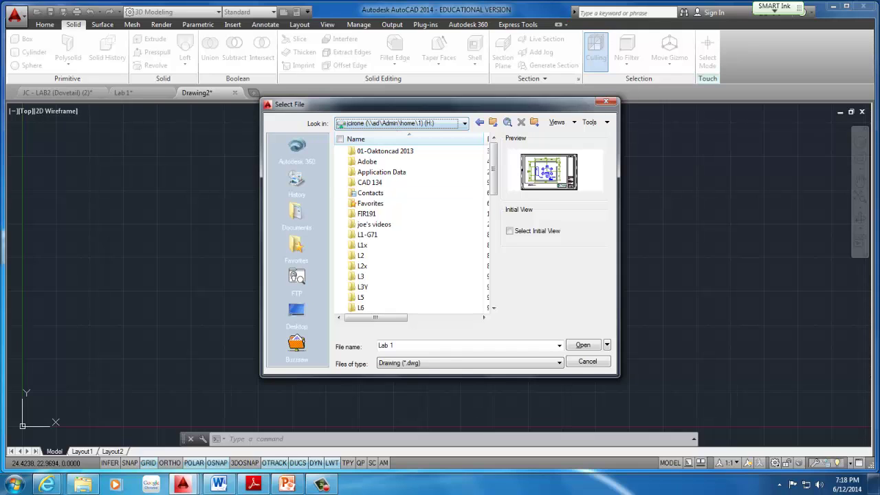
pyautogui.click(321, 484)
pyautogui.click(833, 431)
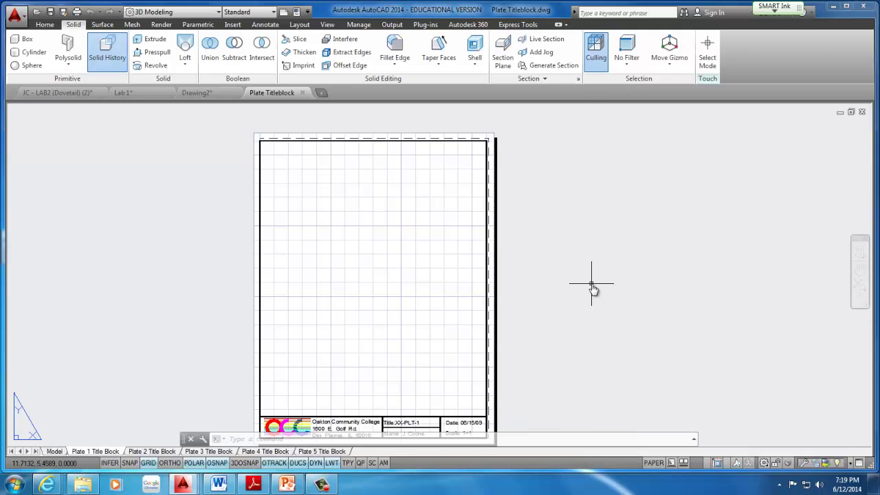
# - Review the CAD116 agenda's plate and lab assignments in Adobe Reader and Word, and return to the Plate Titleblock drawing in AutoCAD
pyautogui.click(253, 486)
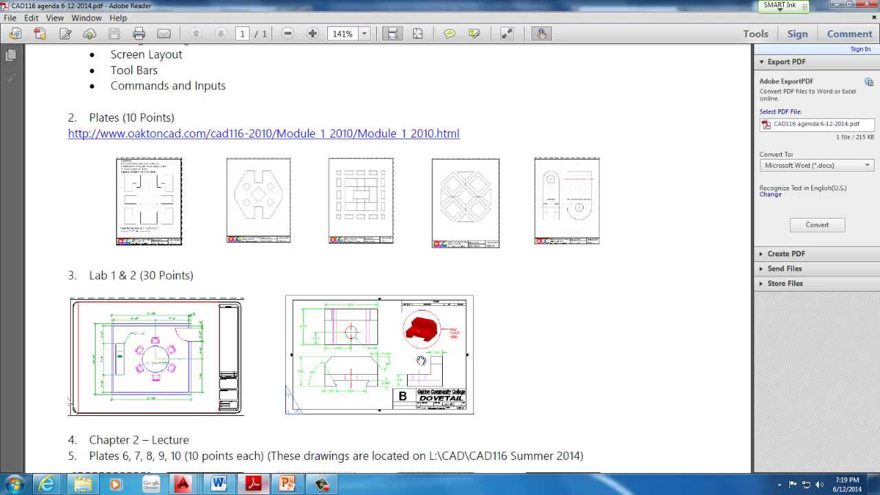
pyautogui.hotkey('alt', 'Tab')
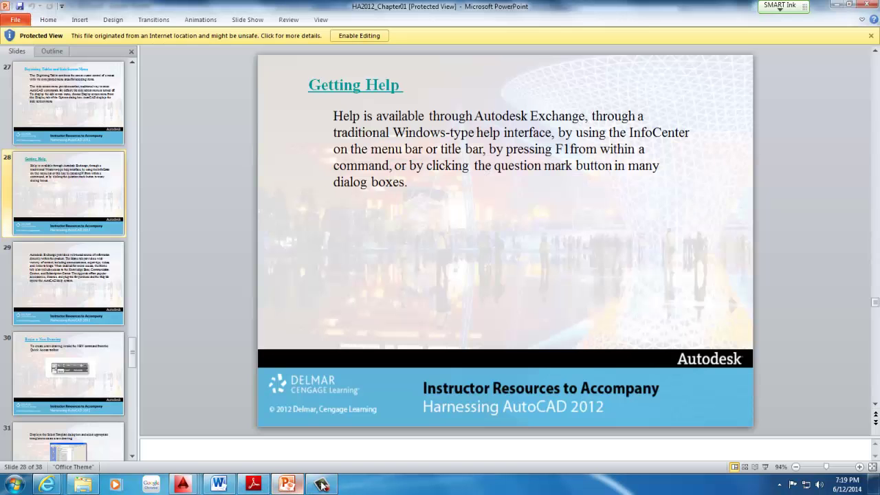
pyautogui.click(219, 485)
pyautogui.moveTo(182, 484)
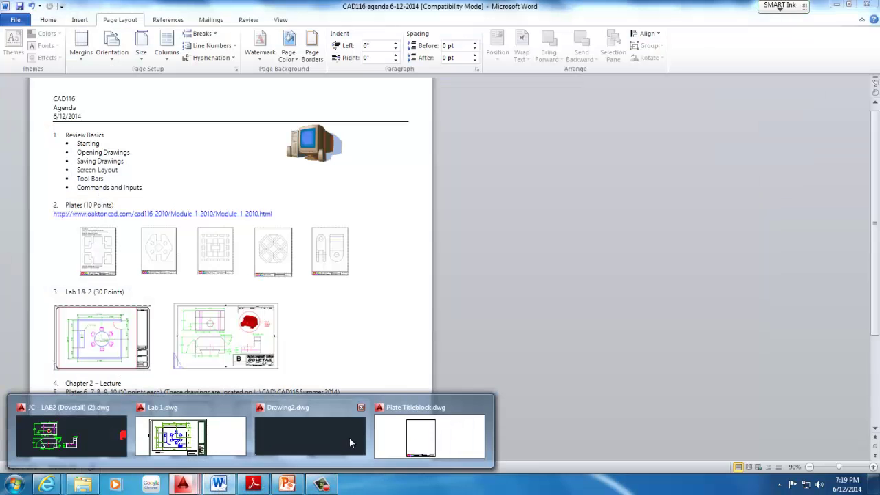
pyautogui.click(410, 437)
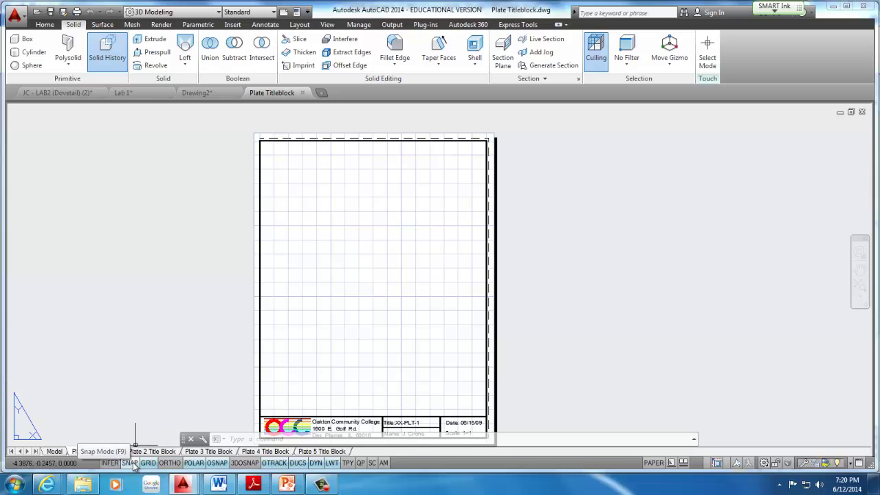
# - Turn on Snap mode for the Plate 1 Title Block layout
pyautogui.rightClick(182, 470)
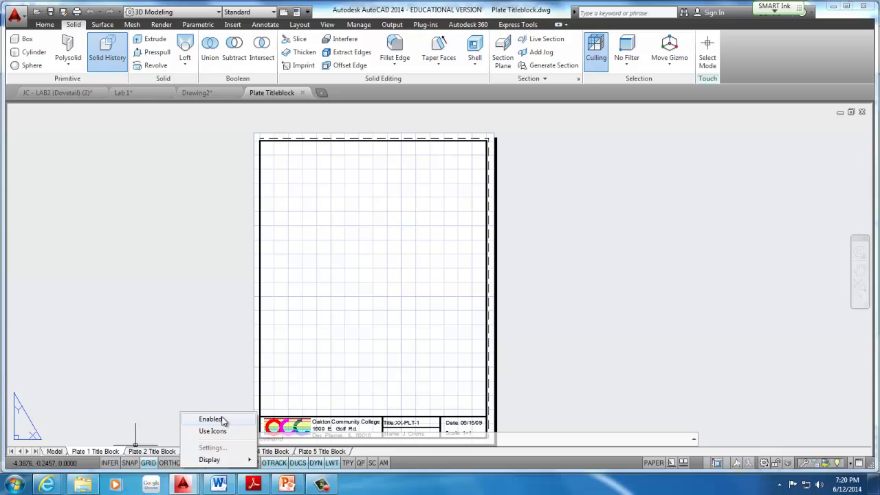
pyautogui.click(147, 382)
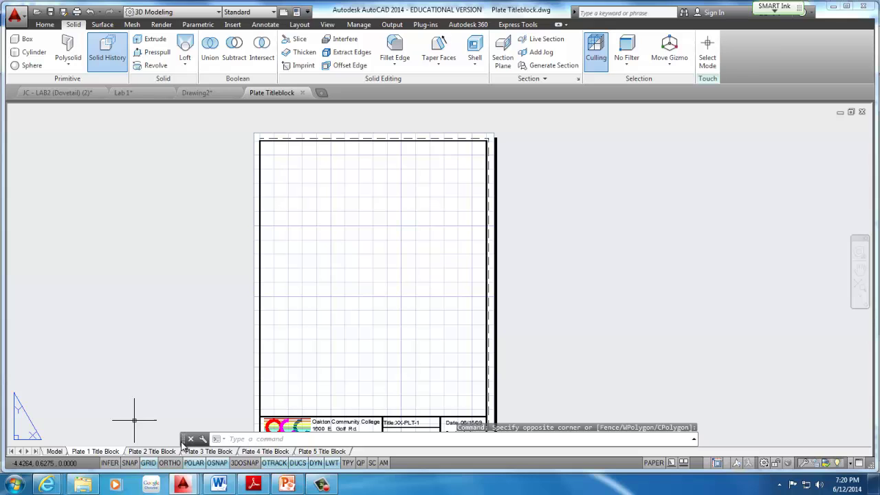
pyautogui.click(130, 463)
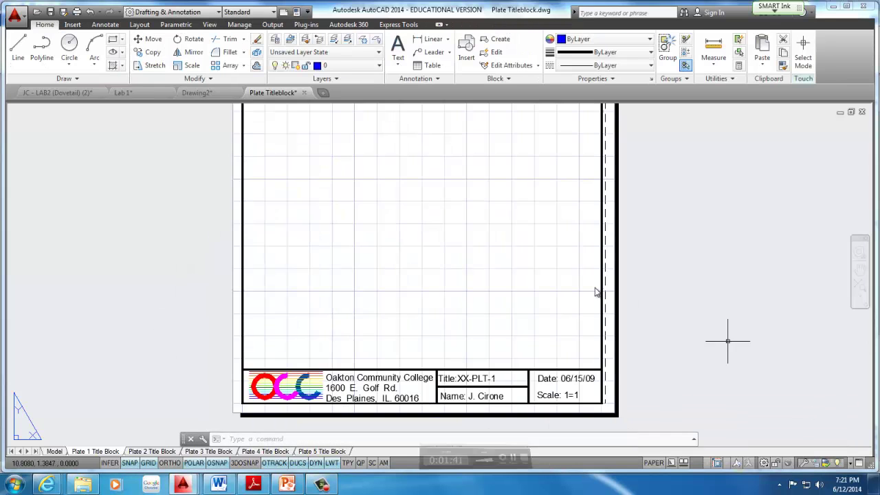
# - Replace the existing name after "Name:" in the Plate 1 title block with the drafter's first initial and surname
pyautogui.scroll(-2, 534, 261)
pyautogui.scroll(2, 482, 323)
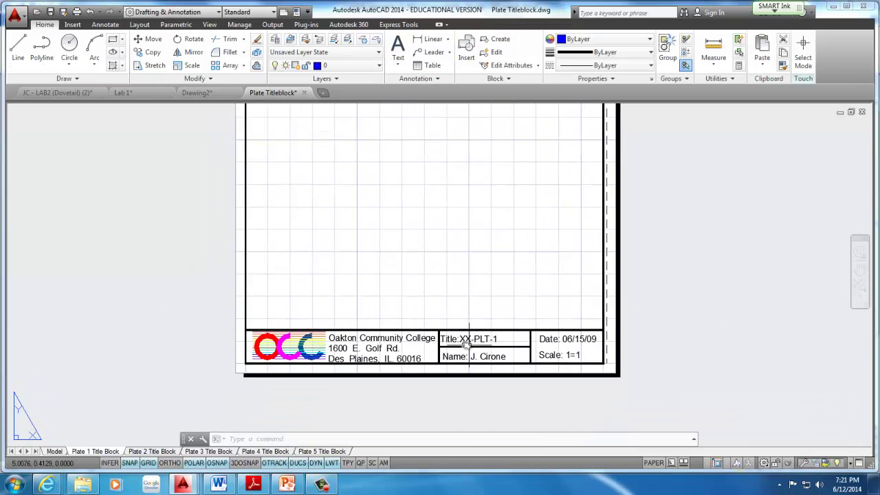
pyautogui.scroll(3, 467, 342)
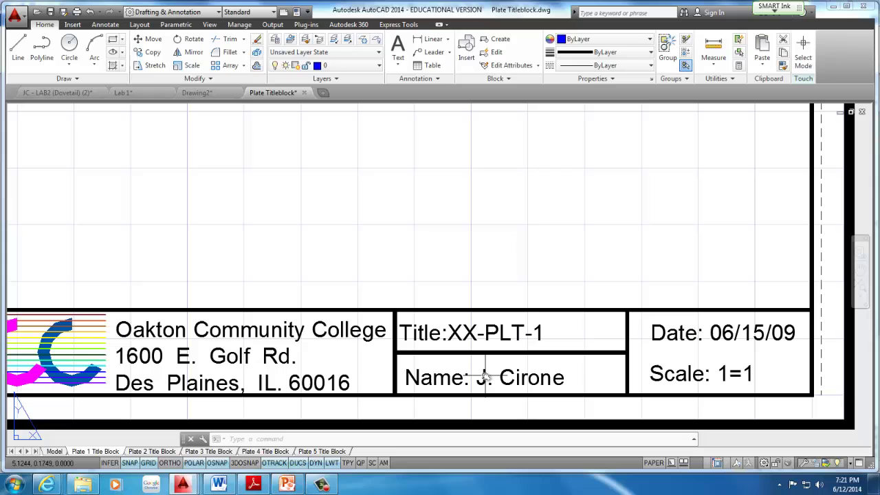
pyautogui.click(443, 379)
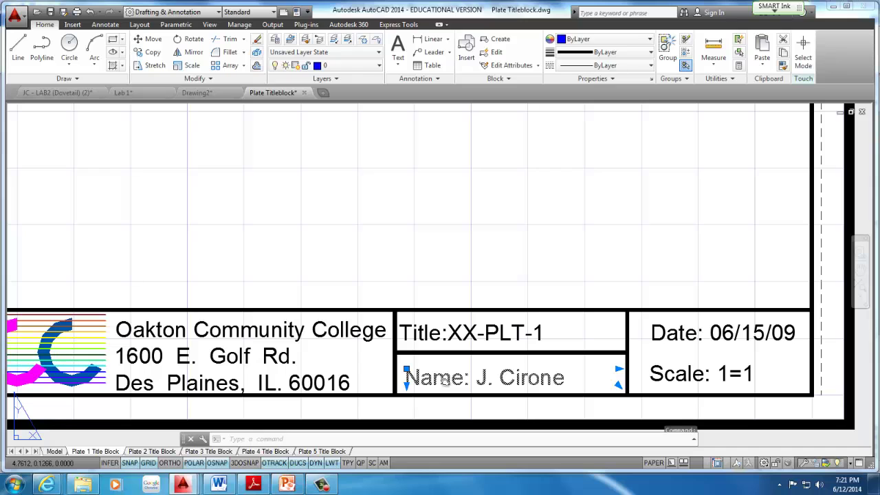
pyautogui.doubleClick(447, 371)
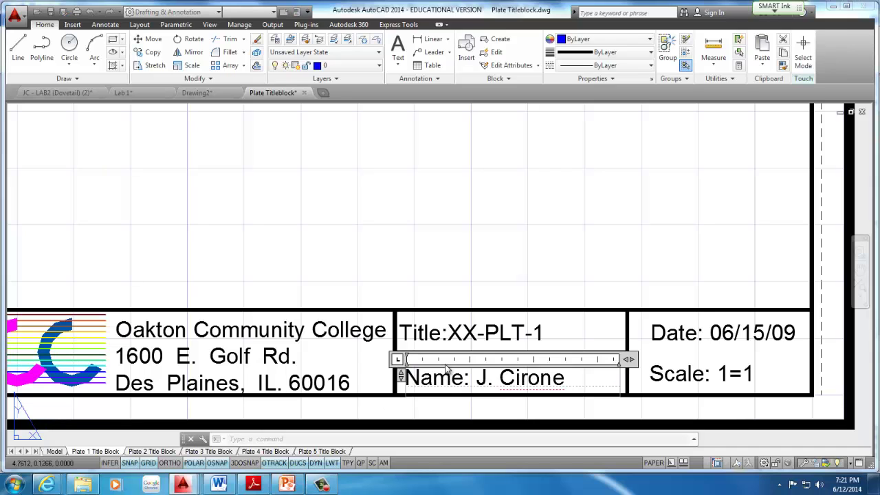
pyautogui.moveTo(476, 382); pyautogui.dragTo(616, 381)
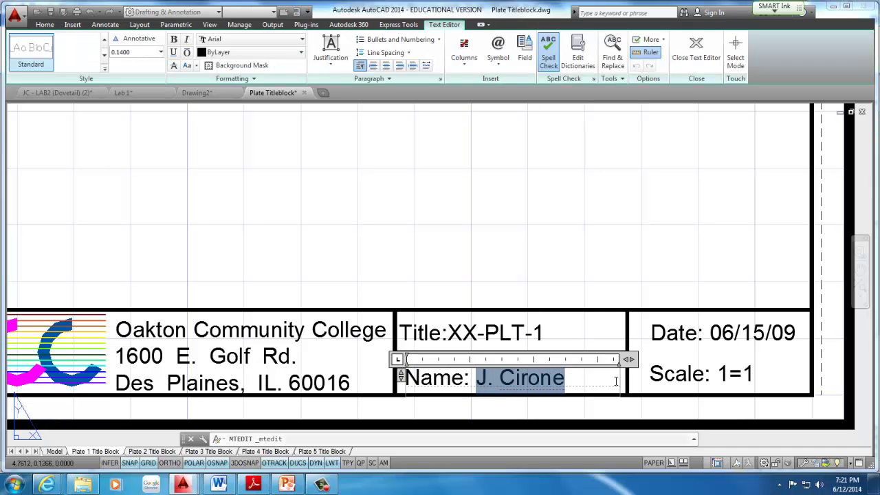
pyautogui.click(613, 382)
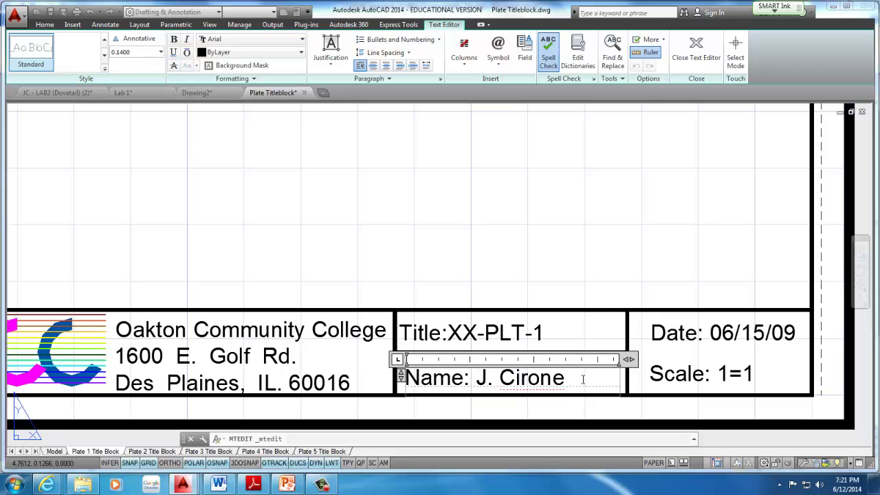
pyautogui.press('BackSpace')
pyautogui.press('BackSpace')
pyautogui.press('BackSpace')
pyautogui.press('BackSpace')
pyautogui.press('BackSpace')
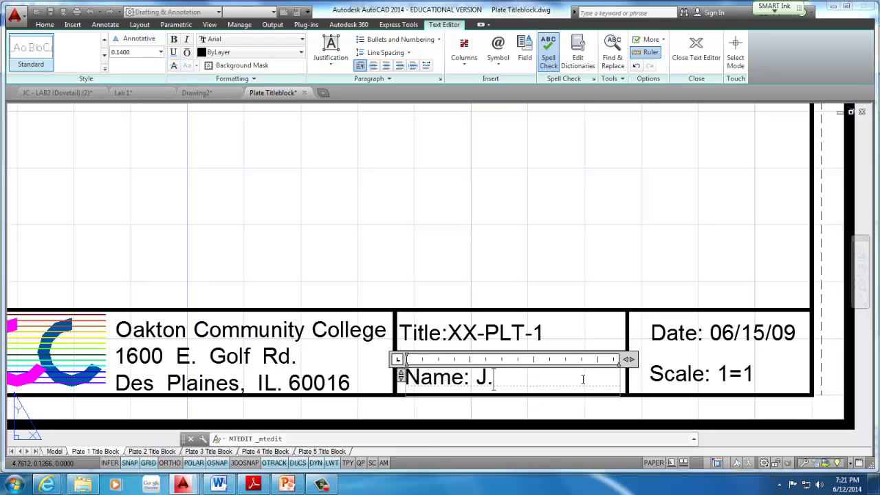
pyautogui.press('BackSpace')
pyautogui.write('S')
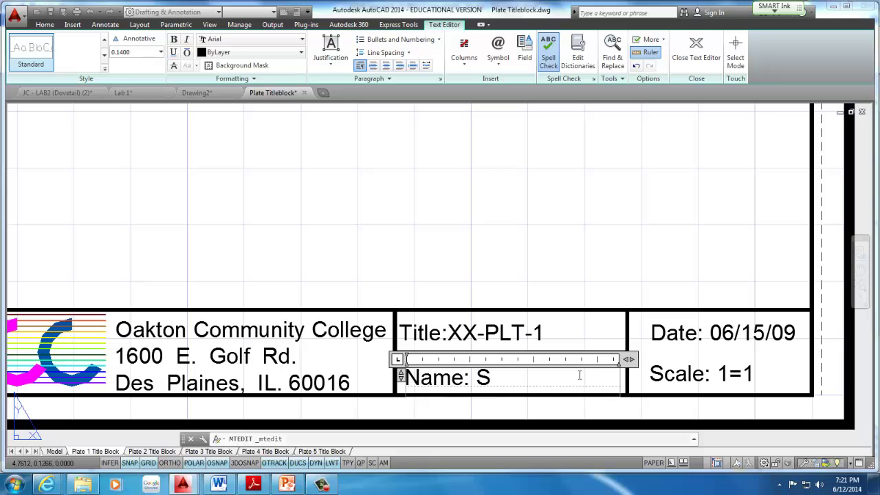
pyautogui.write('. Sebastian')
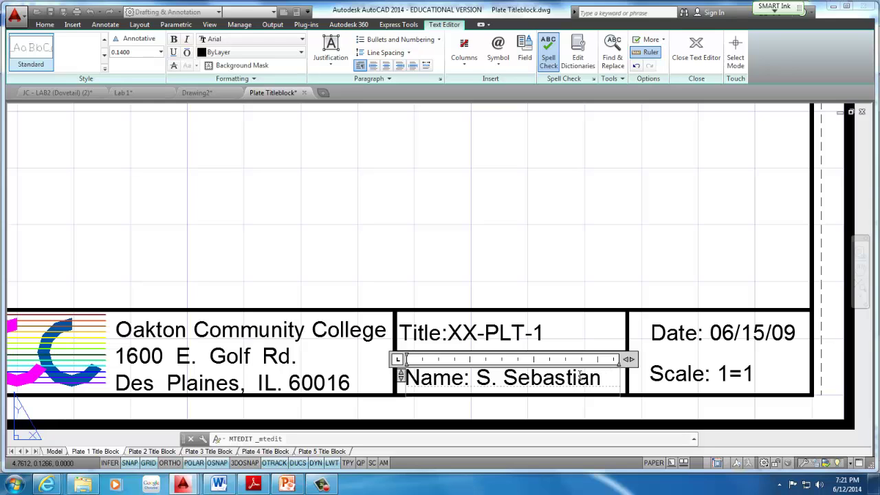
pyautogui.click(566, 270)
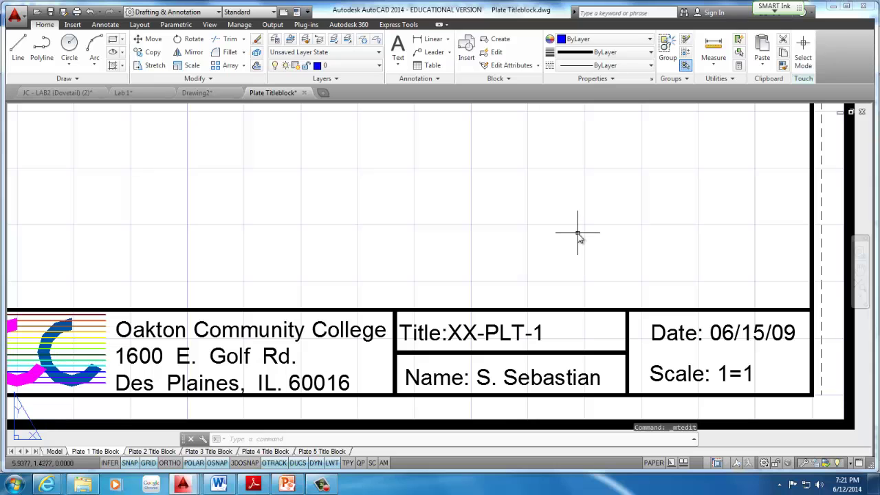
pyautogui.scroll(-6, 559, 245)
pyautogui.moveTo(527, 235); pyautogui.dragTo(481, 319, button='middle')
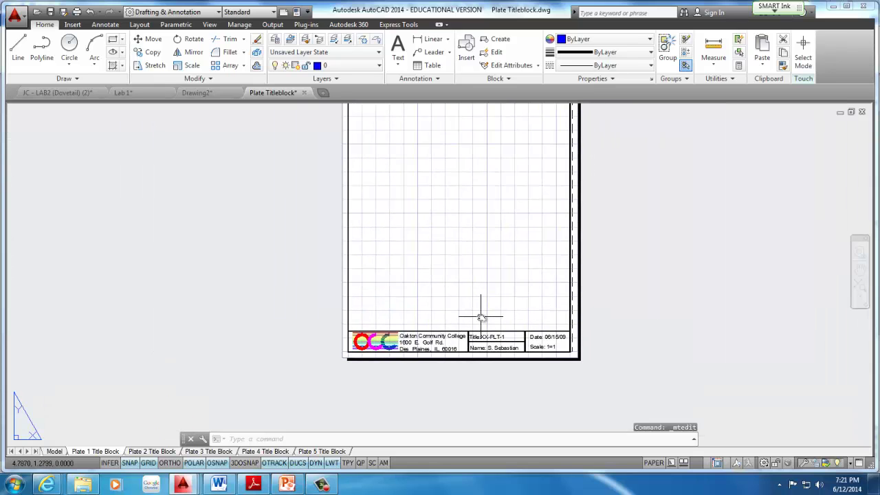
pyautogui.scroll(4, 481, 318)
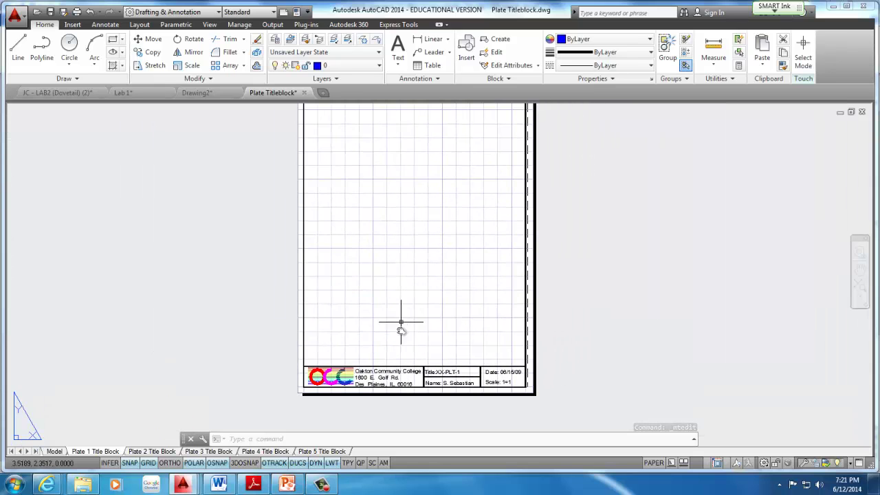
pyautogui.scroll(4, 517, 392)
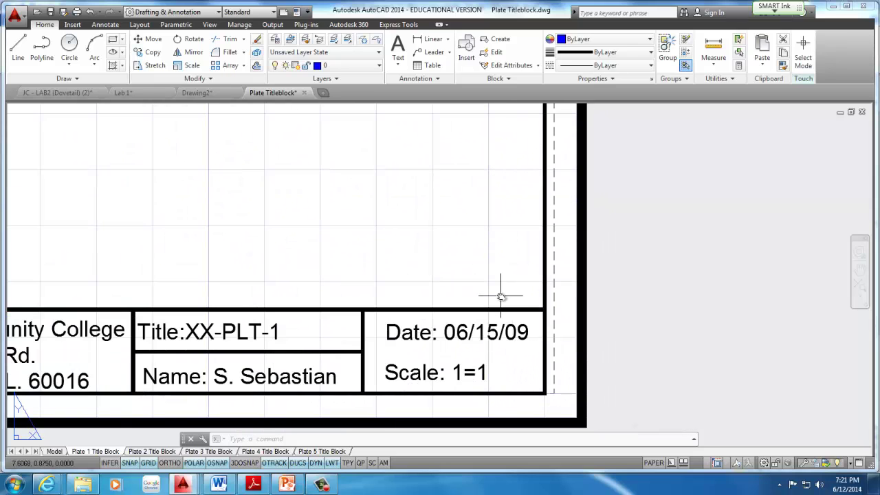
pyautogui.scroll(-6, 501, 296)
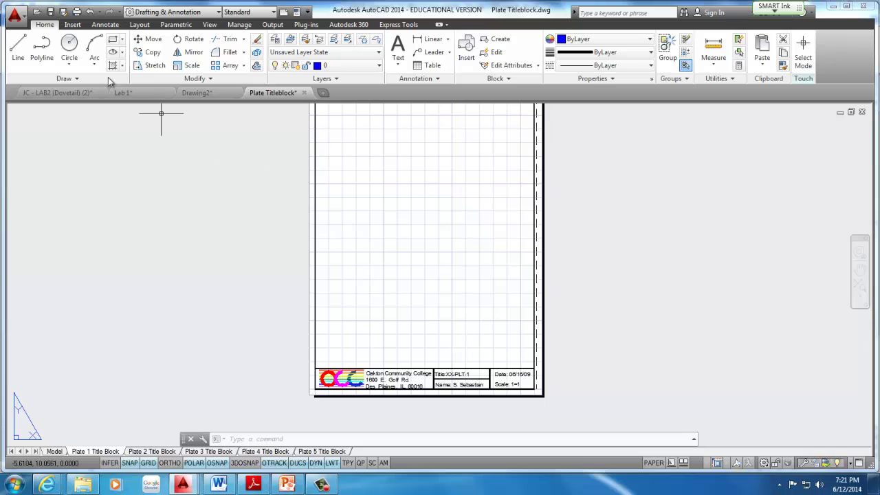
pyautogui.click(14, 23)
pyautogui.click(80, 142)
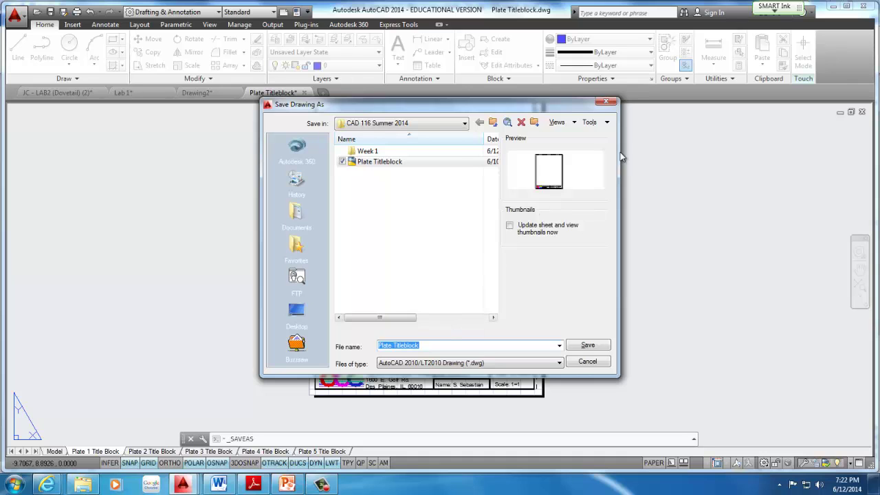
pyautogui.click(611, 104)
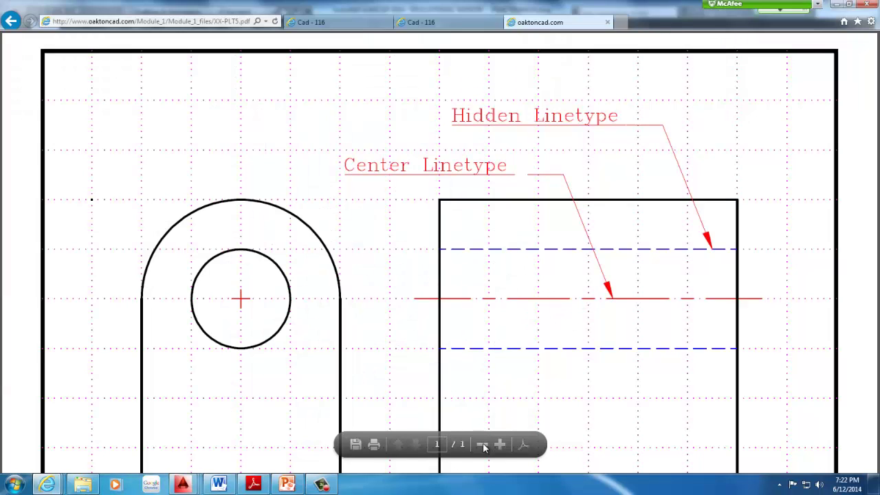
# - Examine the whole XX-PLT5 reference drawing in the browser and return to the Plate Titleblock drawing in AutoCAD
pyautogui.click(483, 445)
pyautogui.click(483, 445)
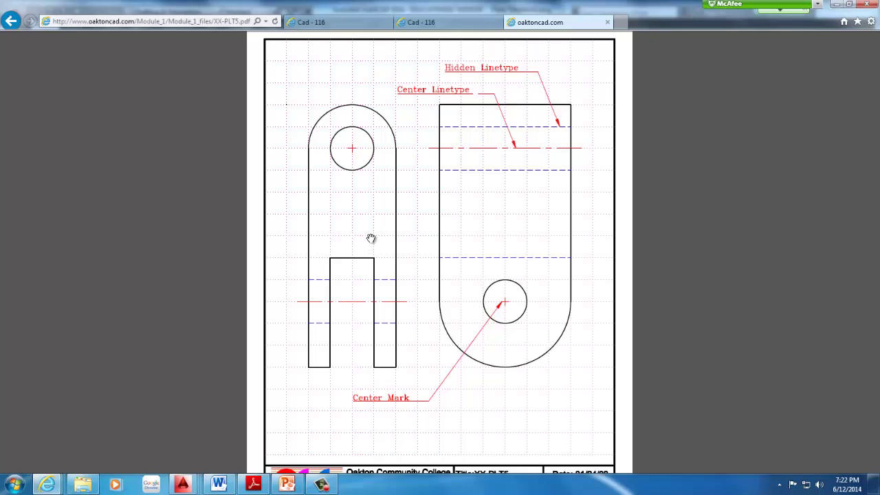
pyautogui.click(836, 5)
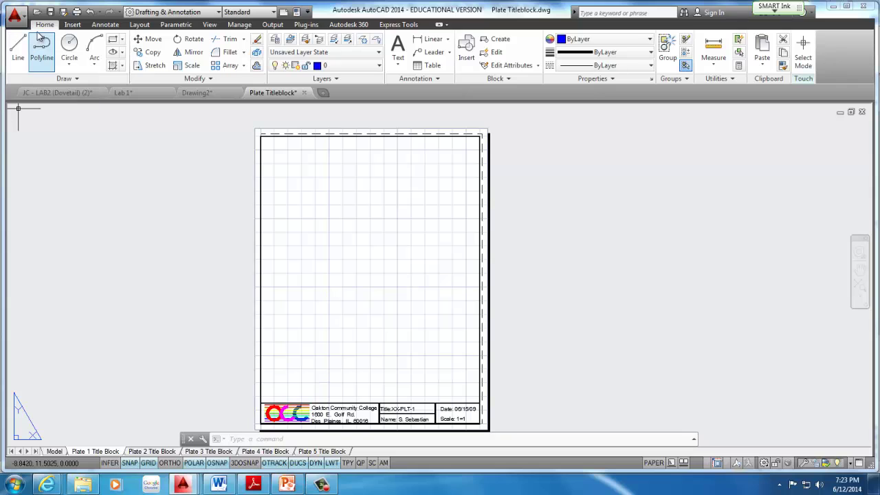
pyautogui.click(72, 24)
pyautogui.click(105, 24)
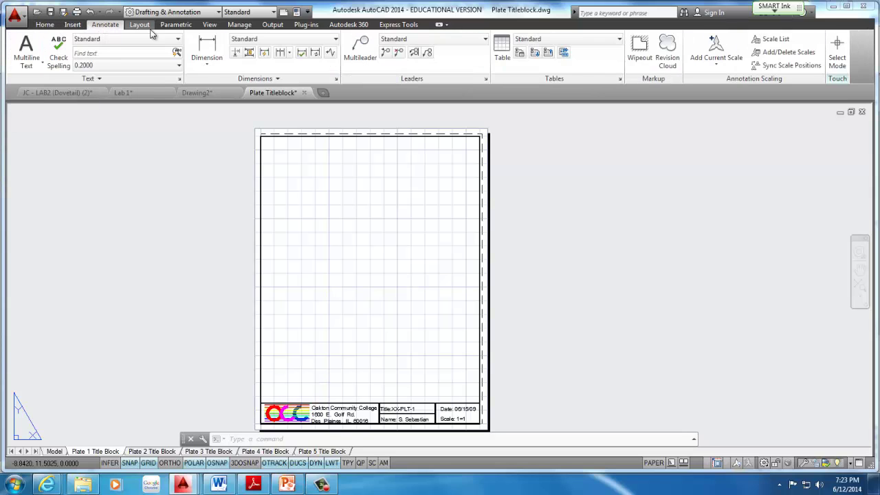
pyautogui.click(140, 25)
pyautogui.click(176, 24)
pyautogui.click(210, 25)
pyautogui.click(239, 25)
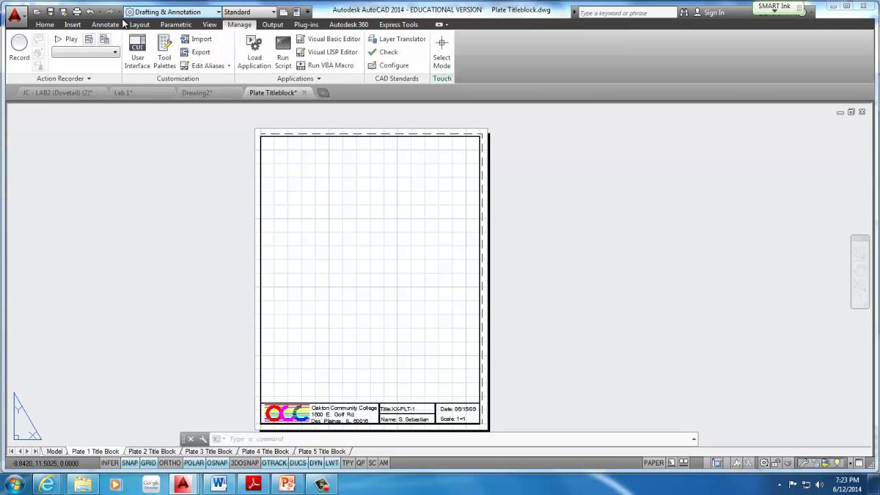
# - Draw a vertical line about 5.5 units long from point 1,3 up to 1,8.5 on the Plate 1 layout
pyautogui.click(44, 25)
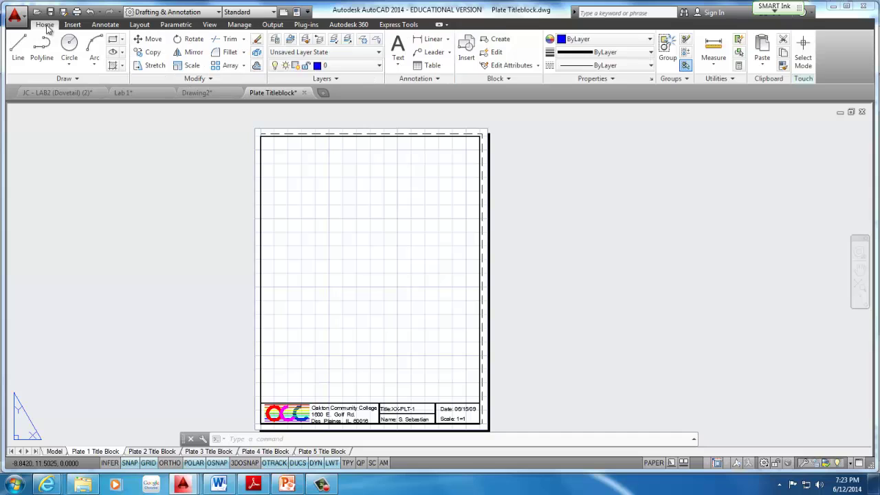
pyautogui.click(20, 54)
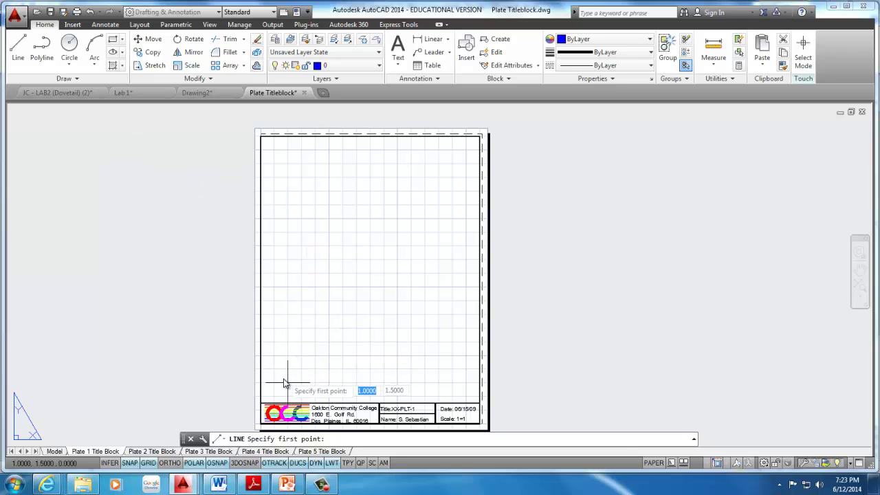
pyautogui.click(287, 342)
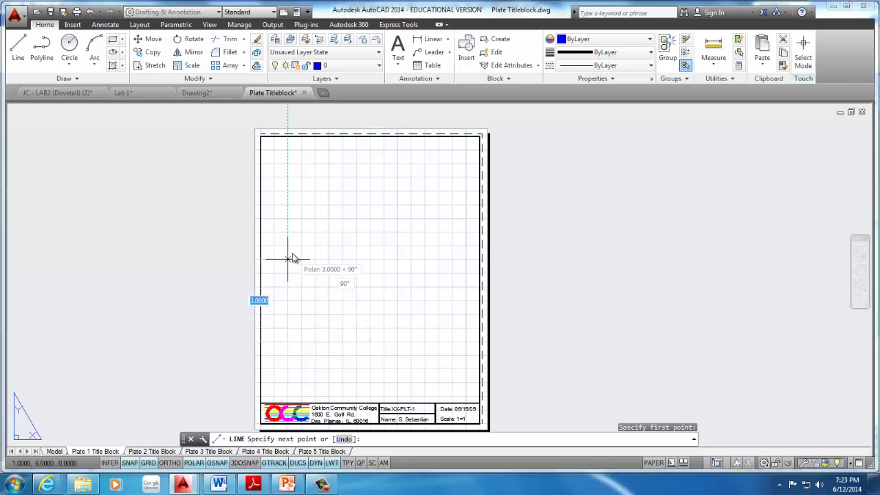
pyautogui.click(288, 192)
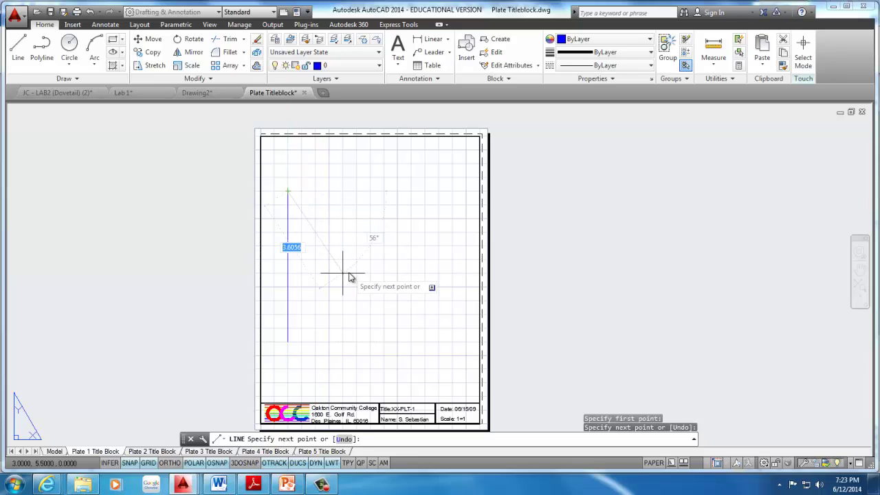
pyautogui.press('Escape')
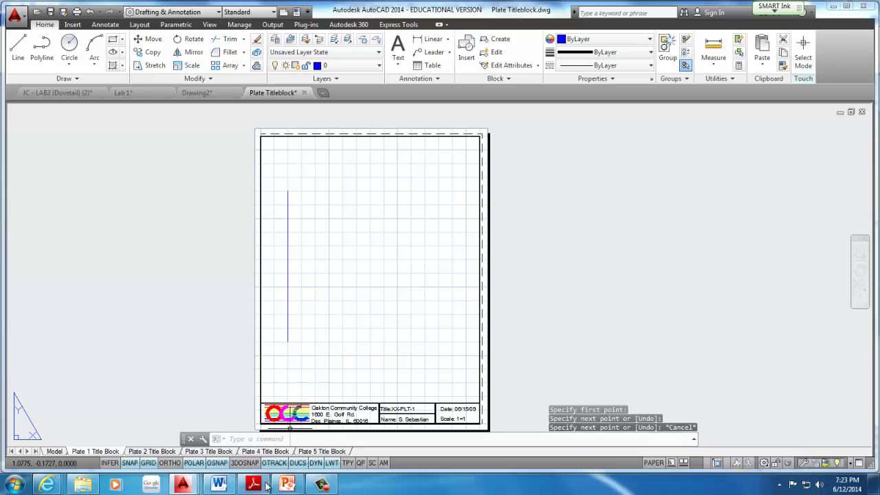
# - Examine the fork-shaped front view in the XX-PLT5 reference drawing in the browser and return to the Plate Titleblock drawing in AutoCAD
pyautogui.moveTo(47, 485)
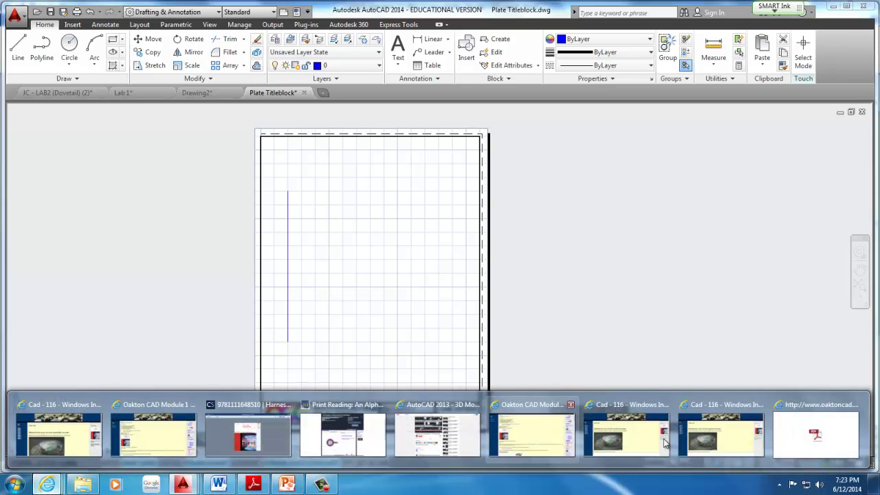
pyautogui.click(816, 433)
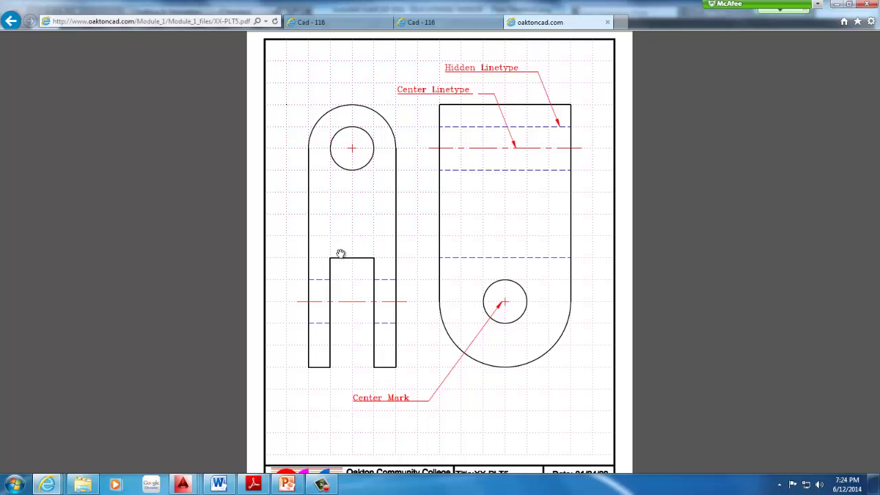
pyautogui.click(182, 484)
pyautogui.click(449, 425)
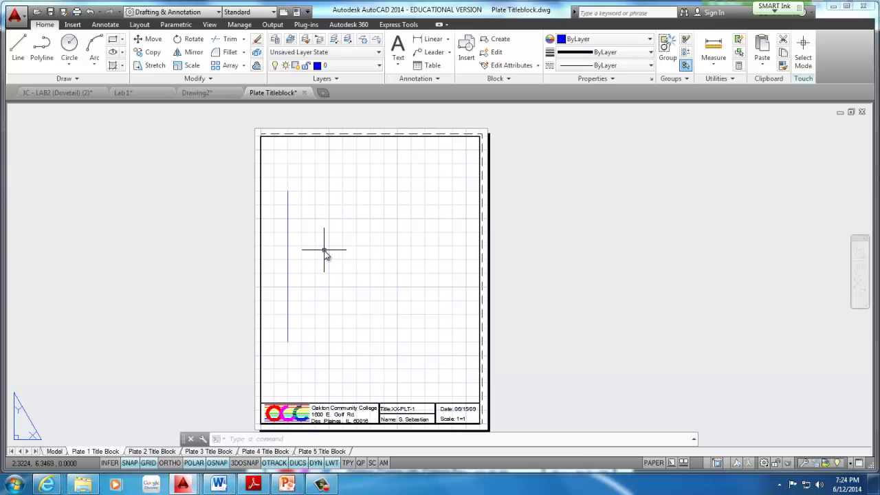
# - Draw connected lines from the vertical line's lower end: 0.5 to the right, 2.5 up and 0.5 to the right
pyautogui.click(17, 48)
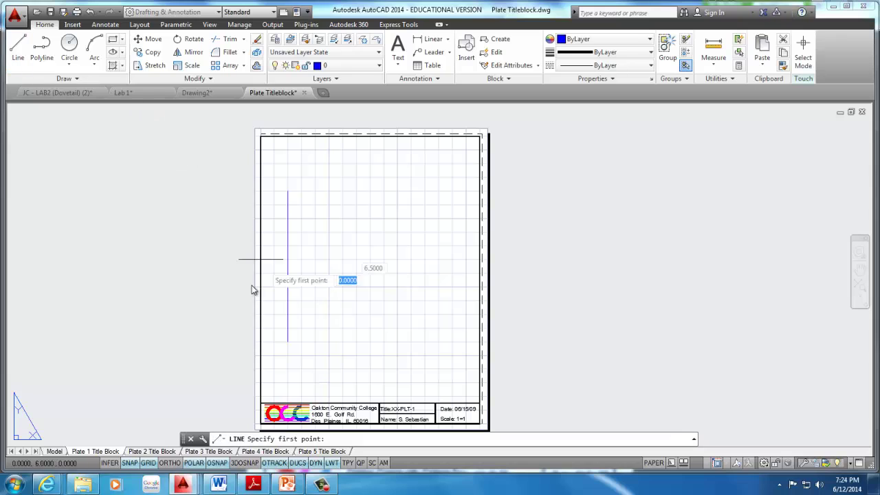
pyautogui.click(287, 342)
pyautogui.click(301, 342)
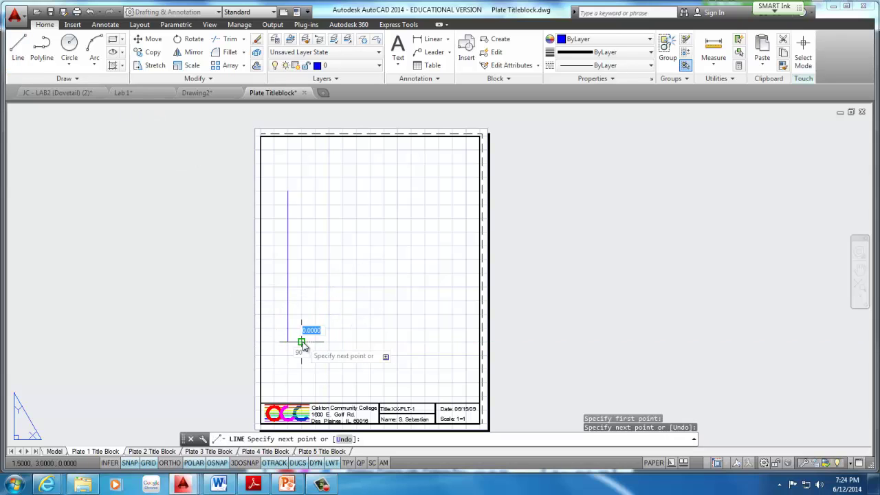
pyautogui.click(301, 274)
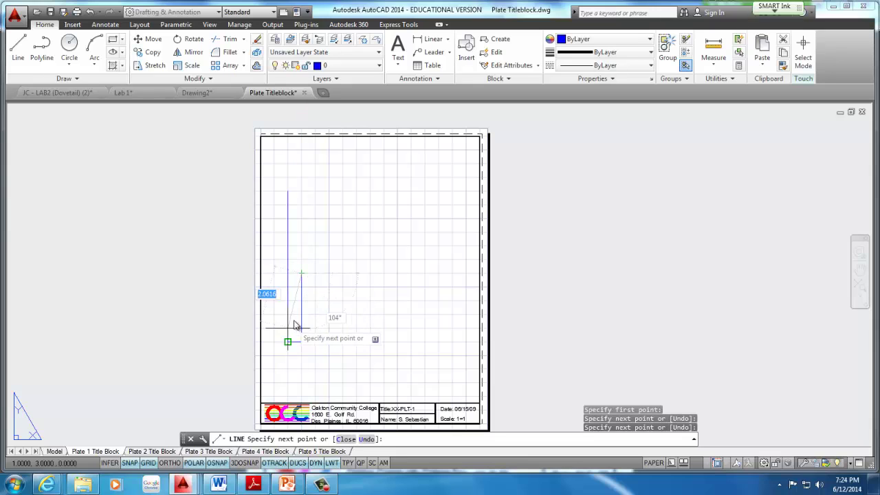
pyautogui.click(314, 274)
pyautogui.rightClick(335, 284)
pyautogui.click(357, 292)
# - Mirror the four lines about a vertical axis through the free end of the short upper horizontal line, keeping the source objects
pyautogui.scroll(-1, 301, 255)
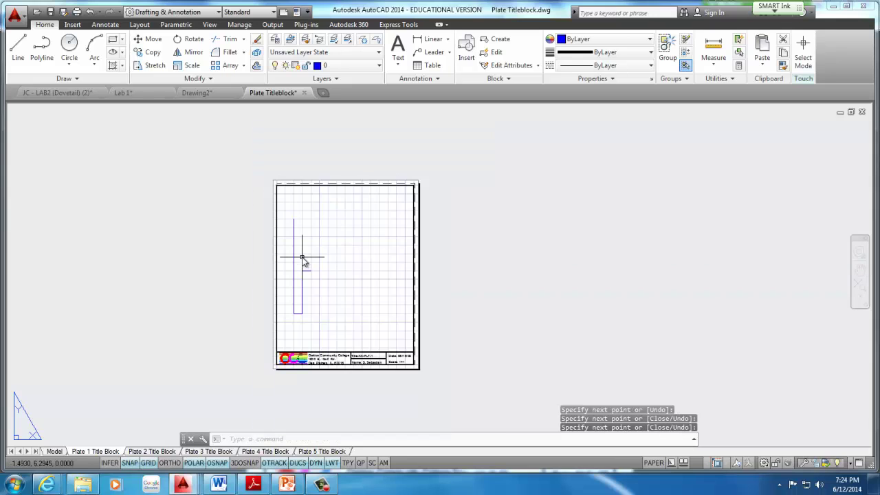
pyautogui.scroll(1, 306, 234)
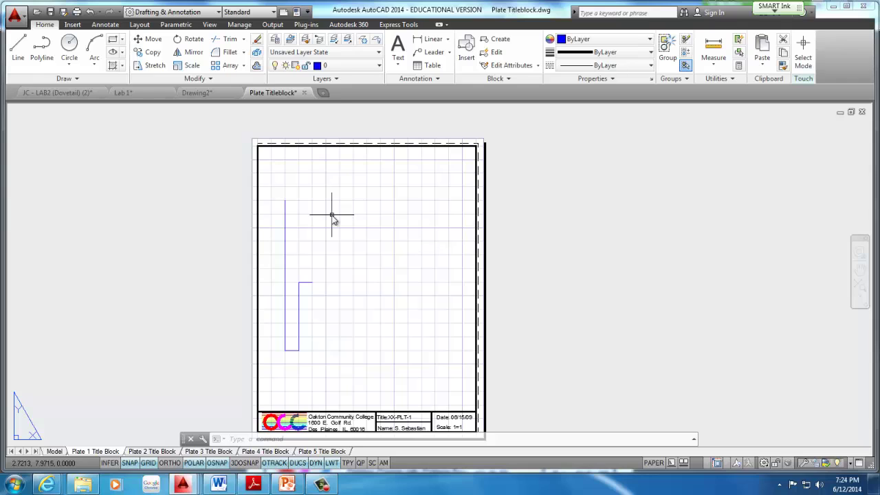
pyautogui.click(187, 53)
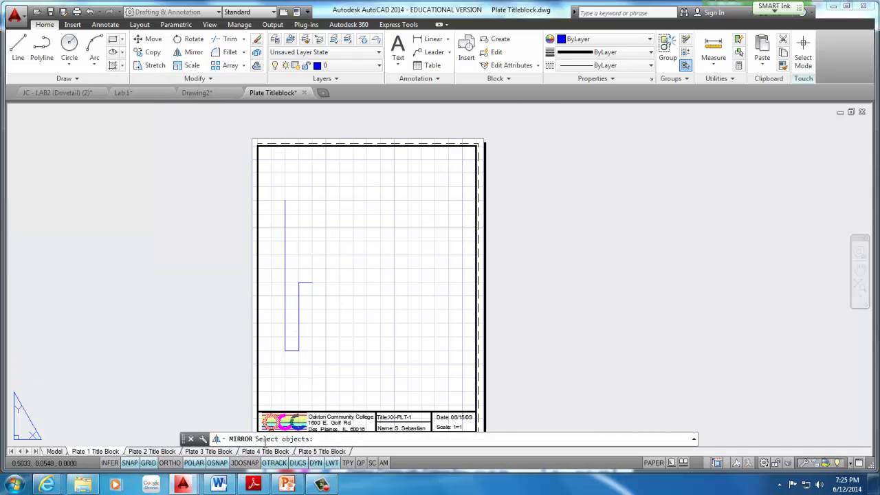
pyautogui.click(339, 229)
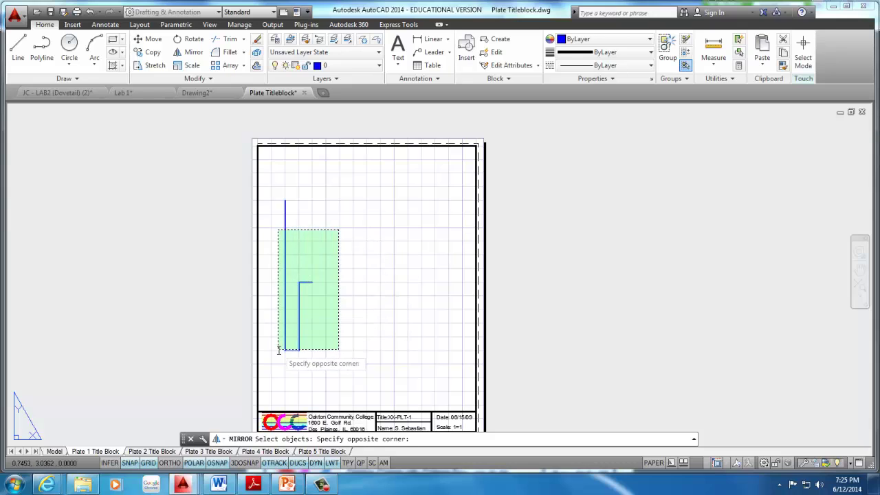
pyautogui.click(280, 350)
pyautogui.click(316, 327)
pyautogui.click(283, 359)
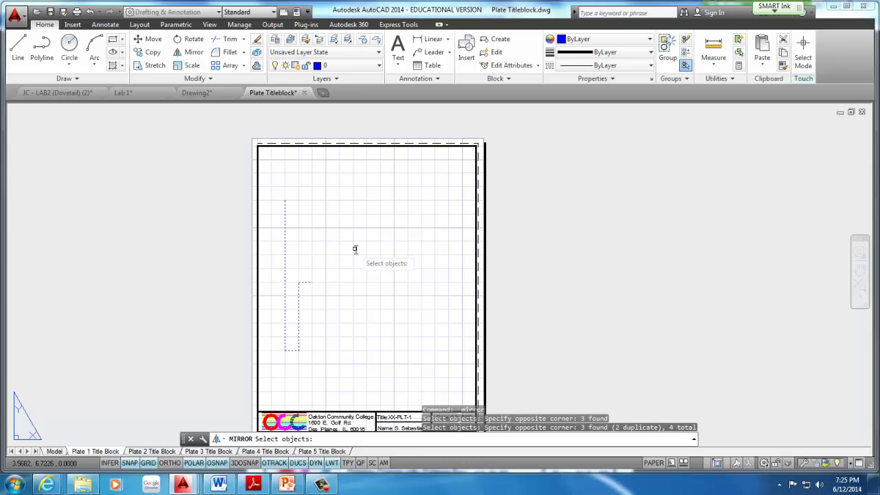
pyautogui.press('Return')
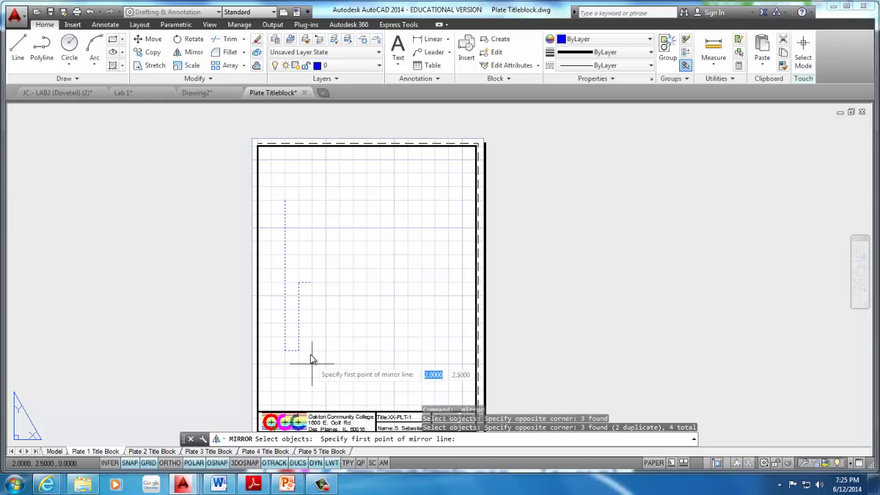
pyautogui.click(312, 282)
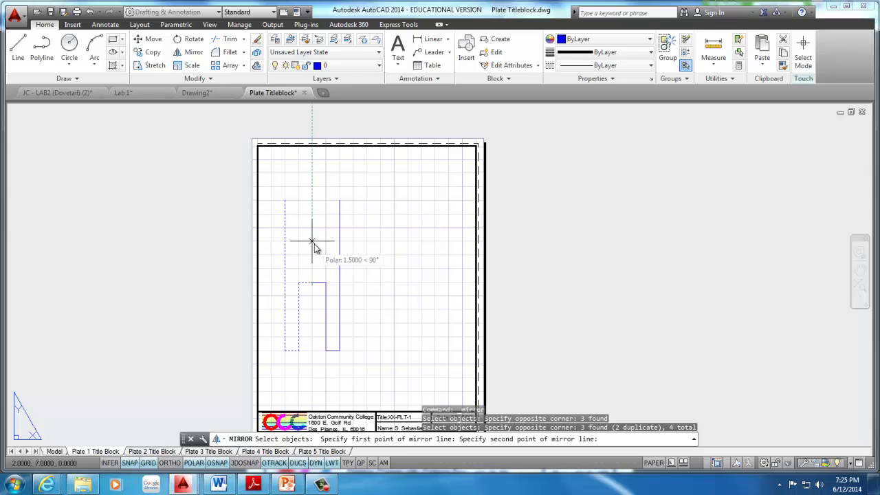
pyautogui.click(311, 366)
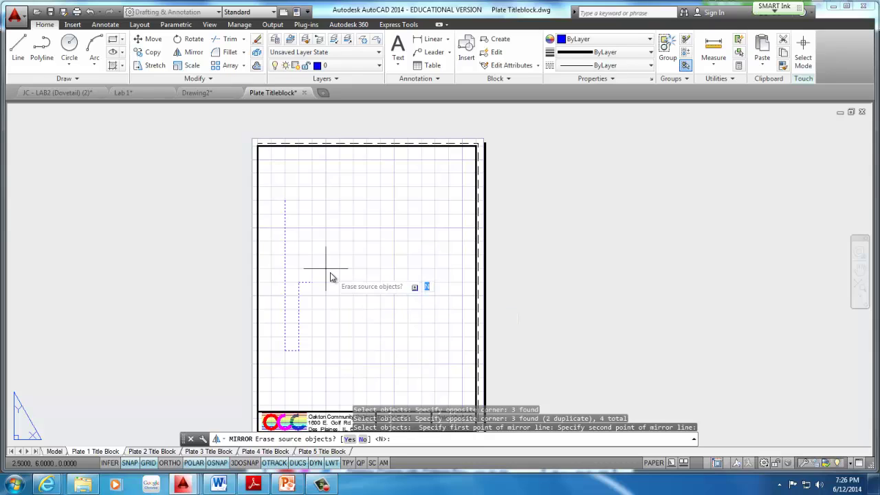
pyautogui.press('Return')
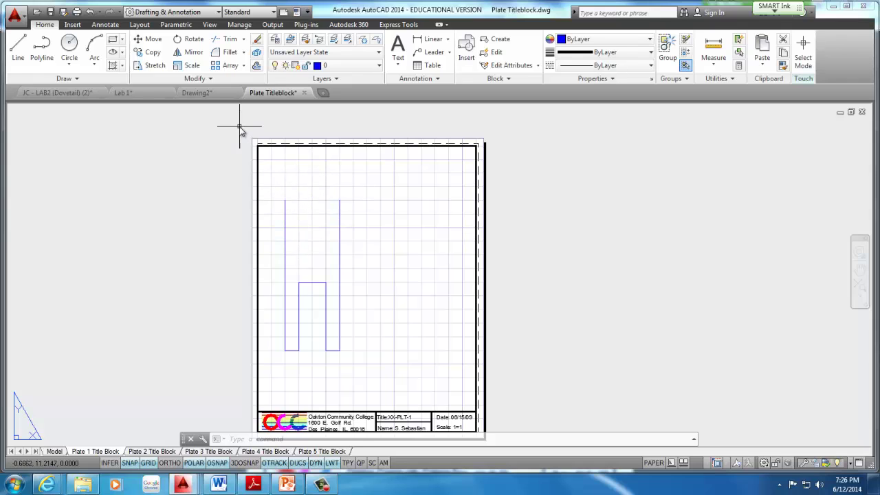
# - Draw a circle of radius 1 centred at 2,8.5, midway between the upper ends of the two long vertical lines
pyautogui.click(72, 66)
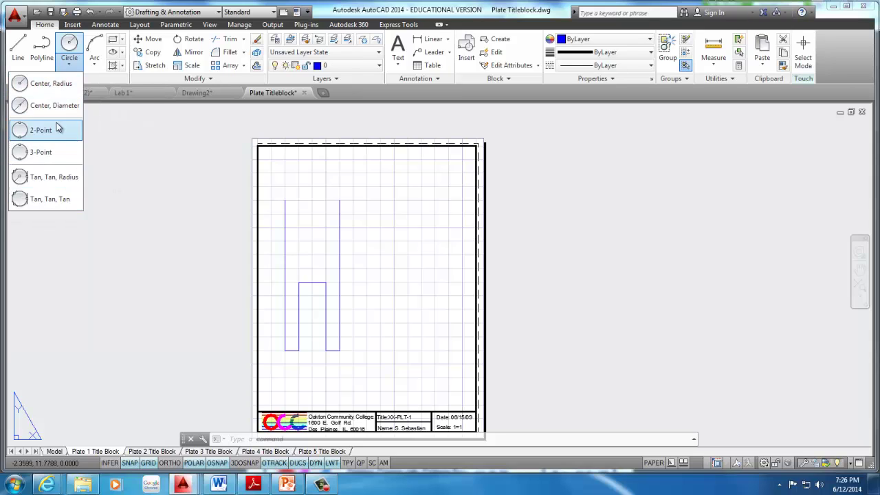
pyautogui.click(51, 84)
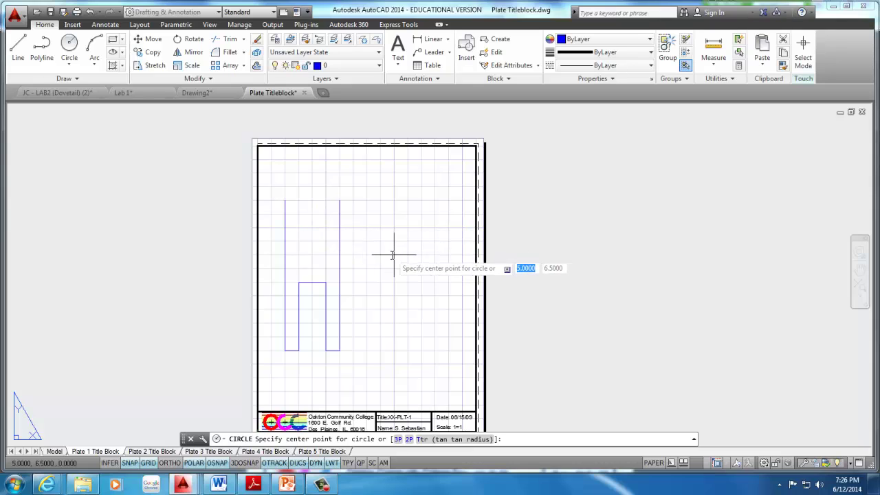
pyautogui.click(312, 200)
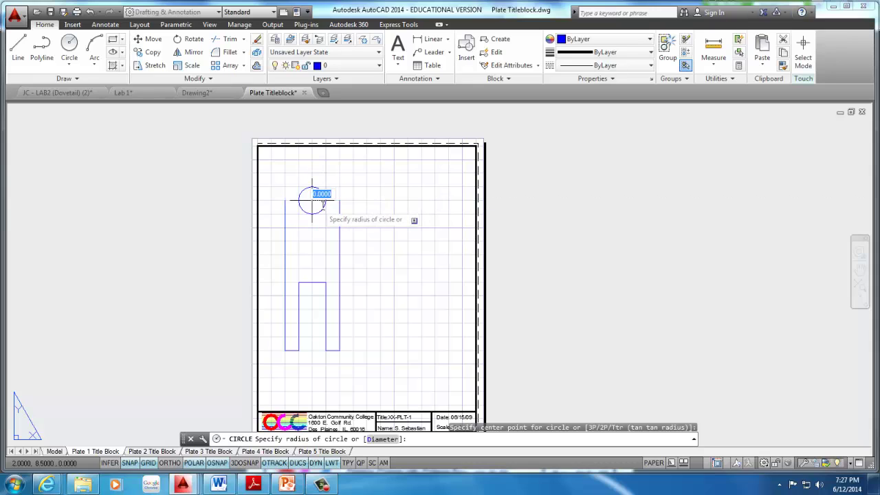
pyautogui.click(339, 200)
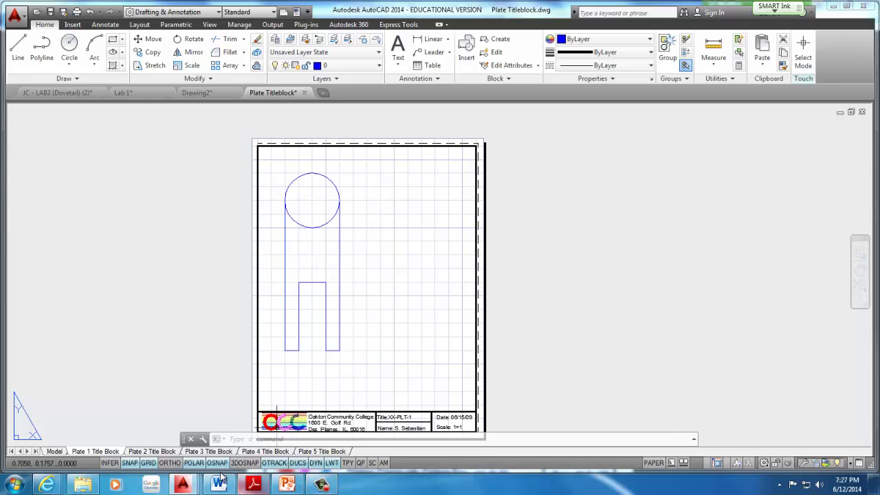
pyautogui.click(318, 485)
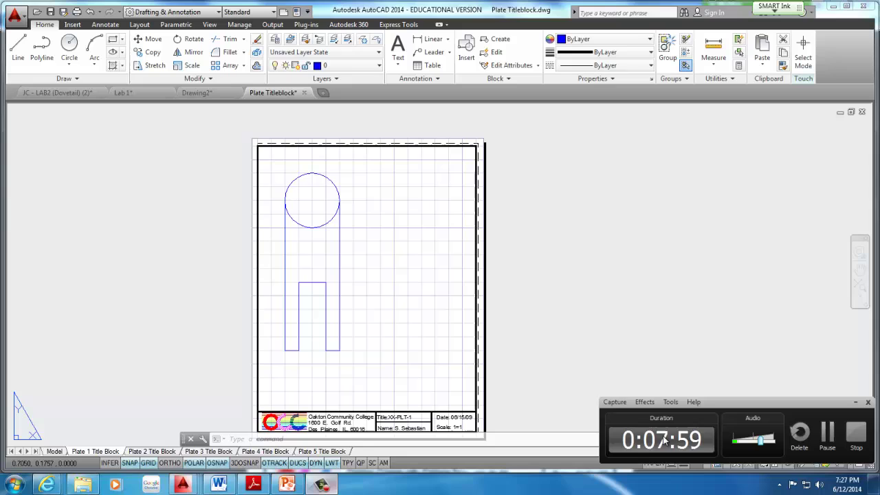
pyautogui.click(827, 432)
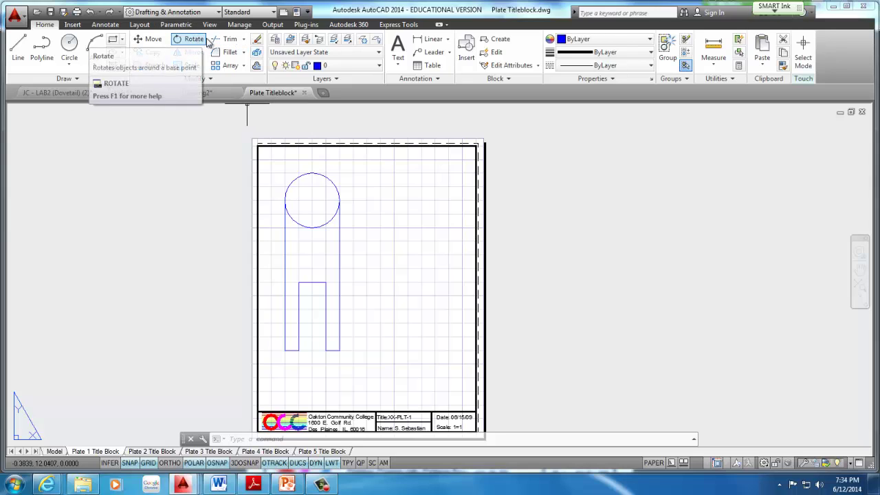
# - Trim away the lower half of the circle between the two long vertical lines, using the whole outline as cutting edges
pyautogui.click(244, 39)
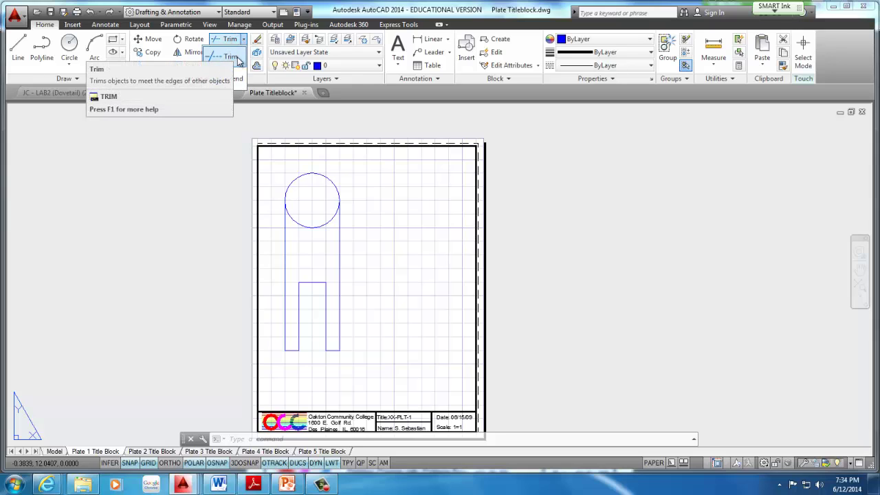
pyautogui.click(231, 58)
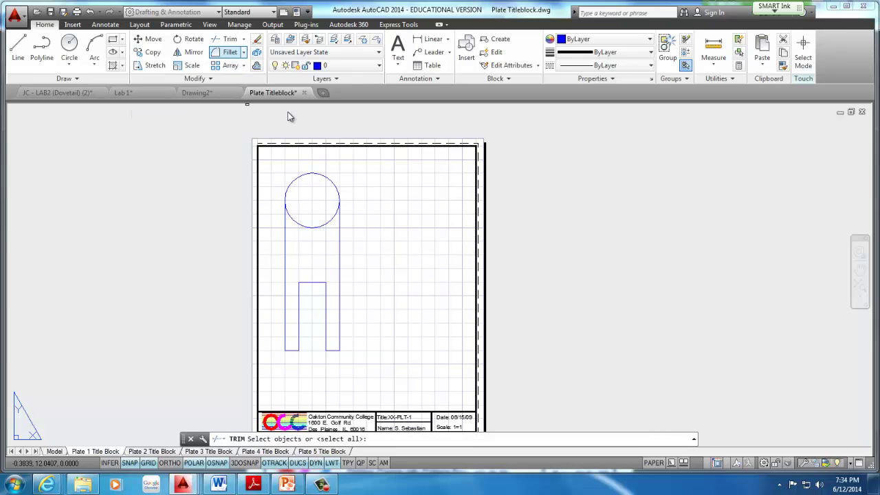
pyautogui.click(365, 163)
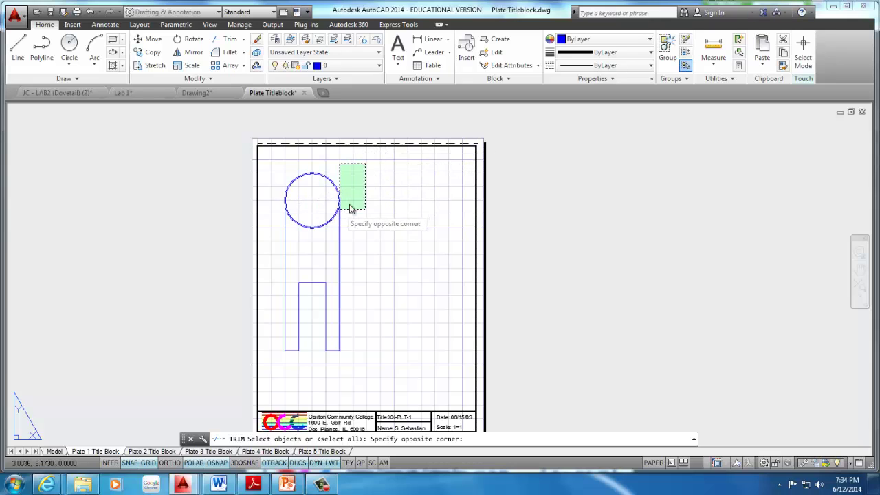
pyautogui.click(278, 355)
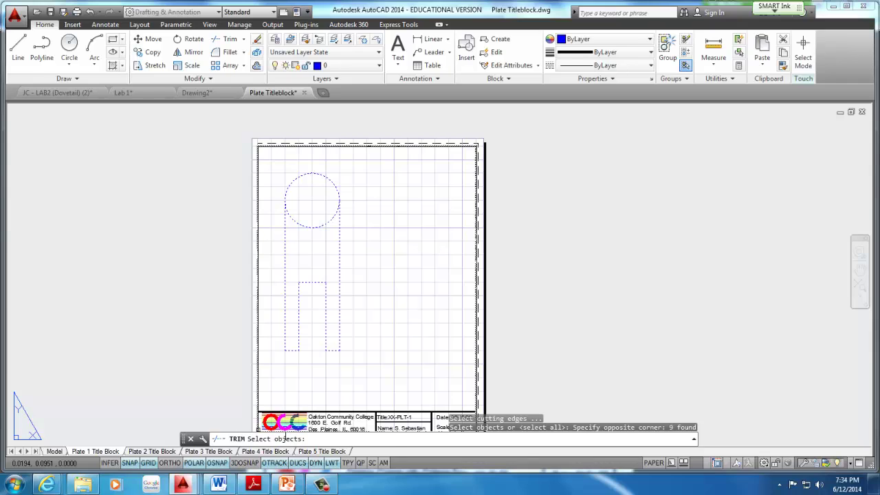
pyautogui.press('Return')
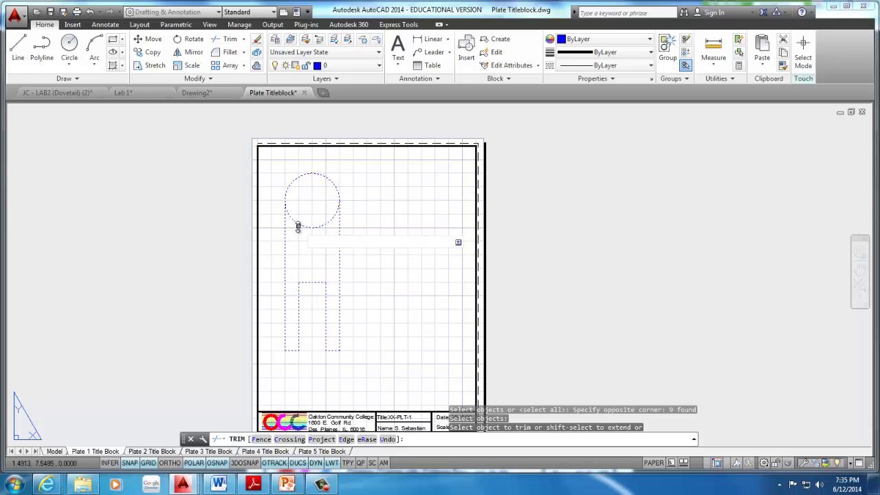
pyautogui.click(303, 225)
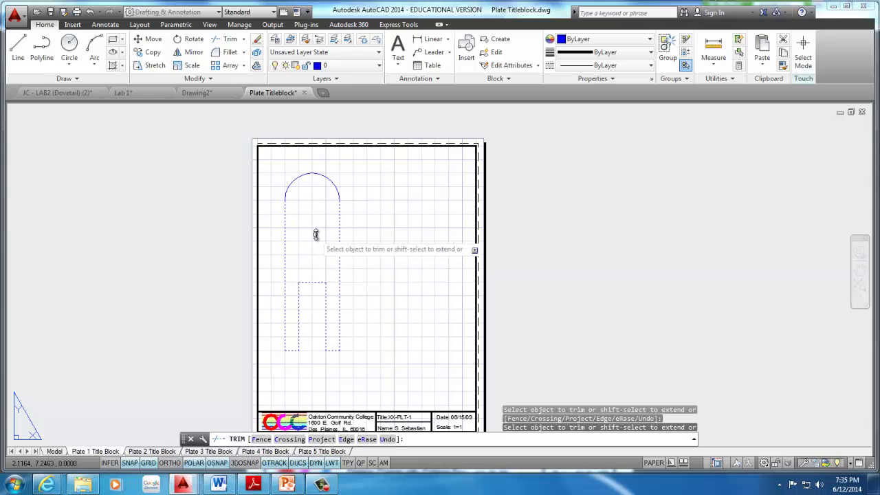
pyautogui.rightClick(340, 235)
pyautogui.click(354, 242)
pyautogui.click(320, 485)
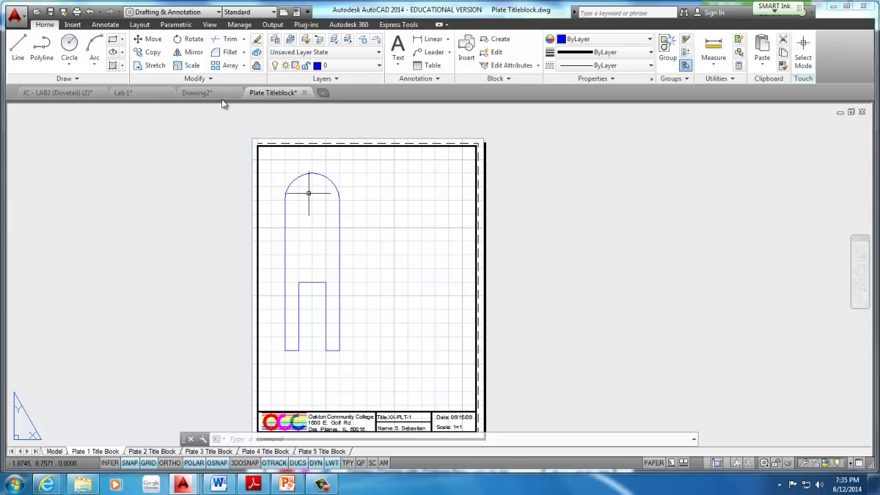
# - Draw a circle of radius 0.5 concentric with the rounded upper end of the fork-shaped view
pyautogui.click(68, 48)
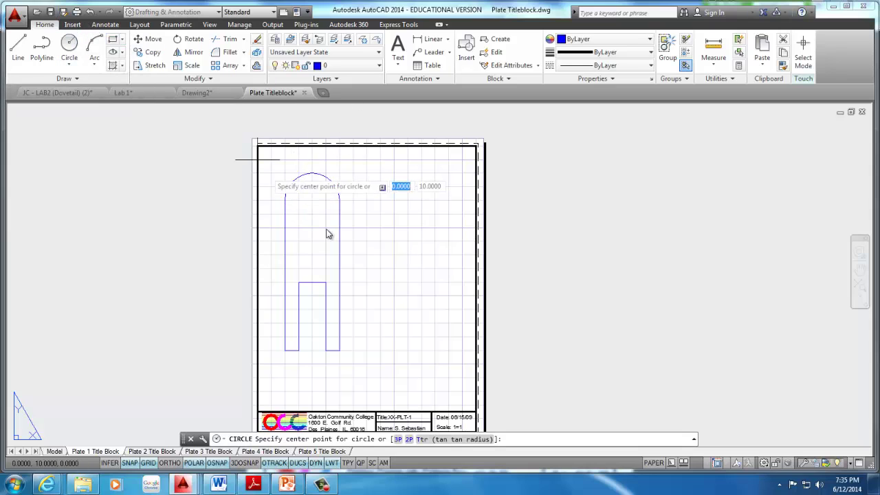
pyautogui.click(312, 200)
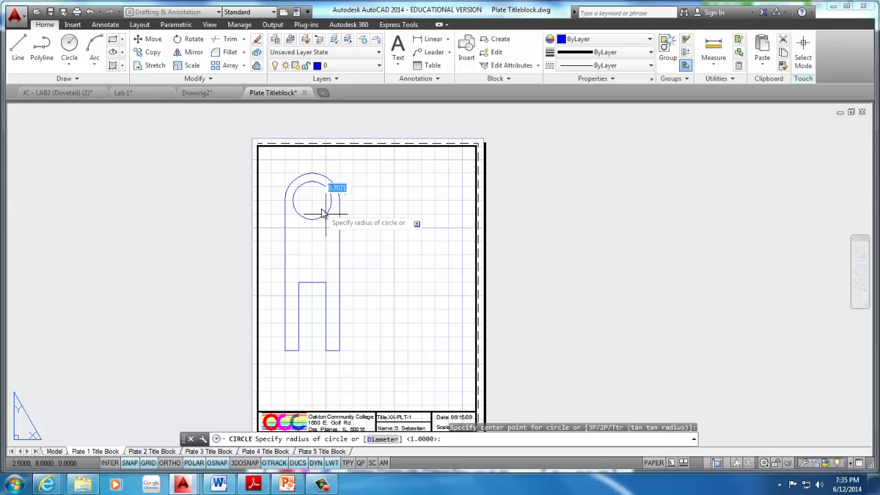
pyautogui.click(324, 196)
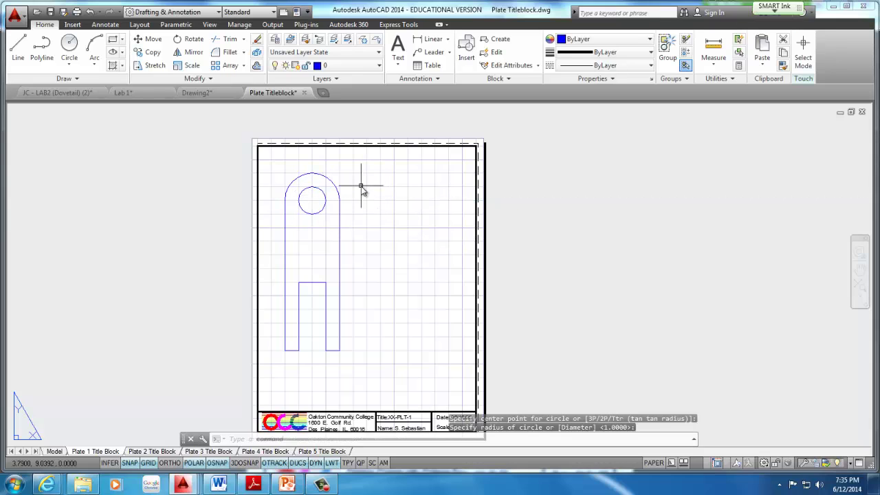
# - Draw an open outline beside the fork-shaped view: a 3-unit horizontal line from 4,9.5 with 5-unit vertical lines down from both ends
pyautogui.moveTo(366, 186); pyautogui.dragTo(319, 174, button='middle')
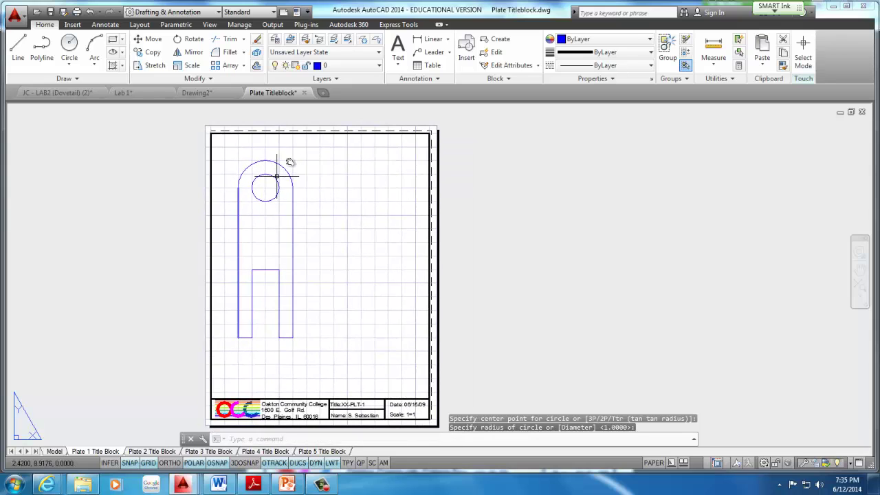
pyautogui.click(18, 59)
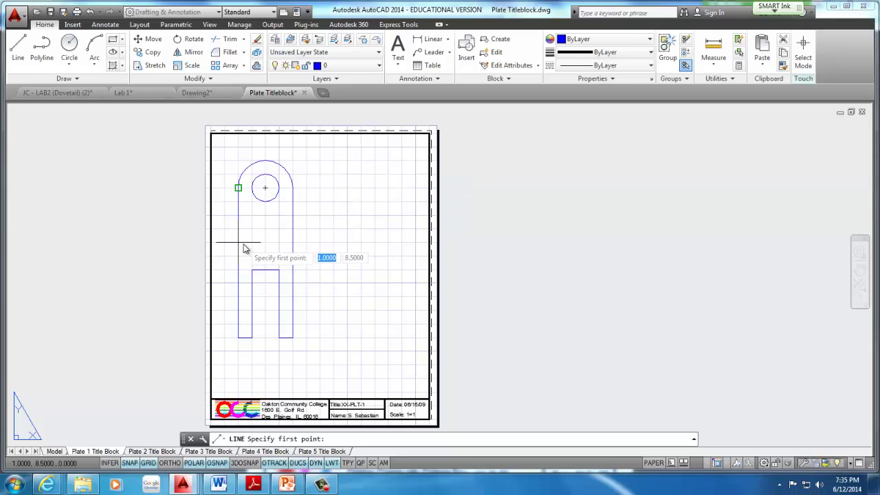
pyautogui.click(319, 160)
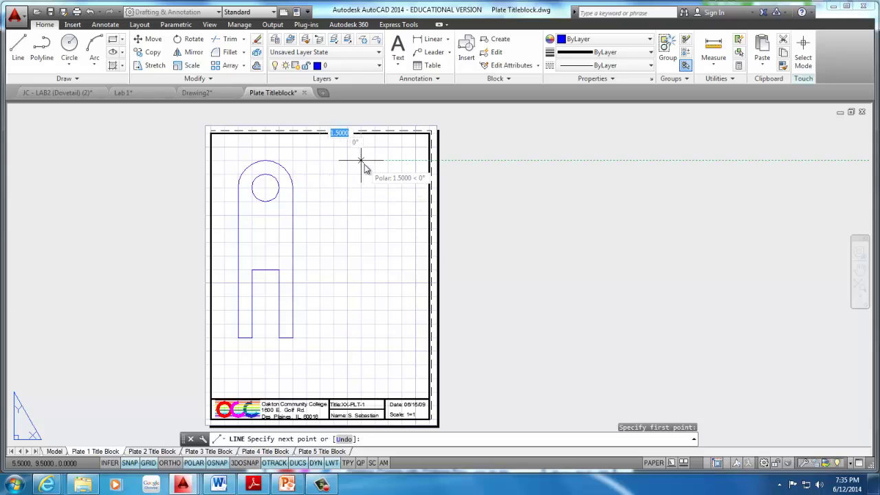
pyautogui.click(402, 161)
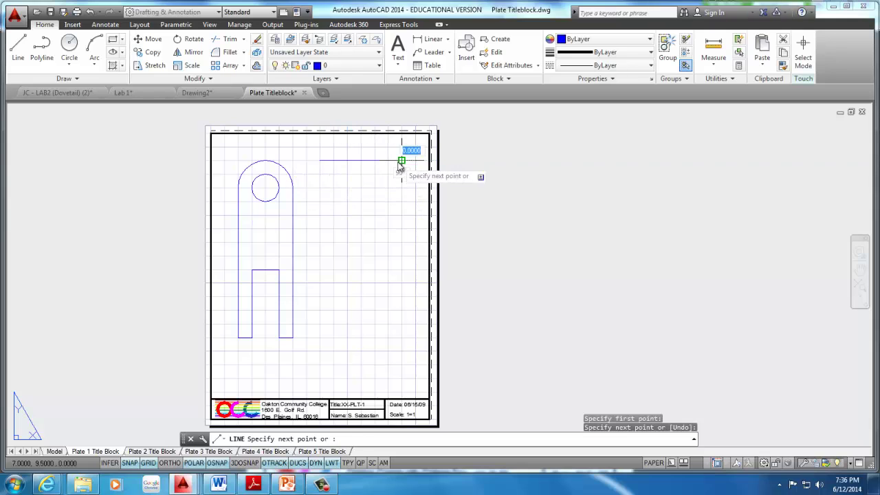
pyautogui.click(401, 297)
pyautogui.press('Return')
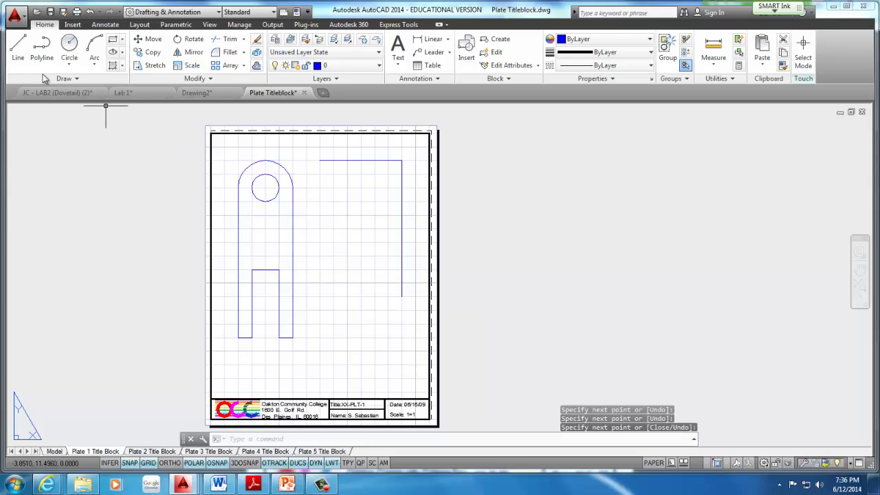
pyautogui.click(18, 48)
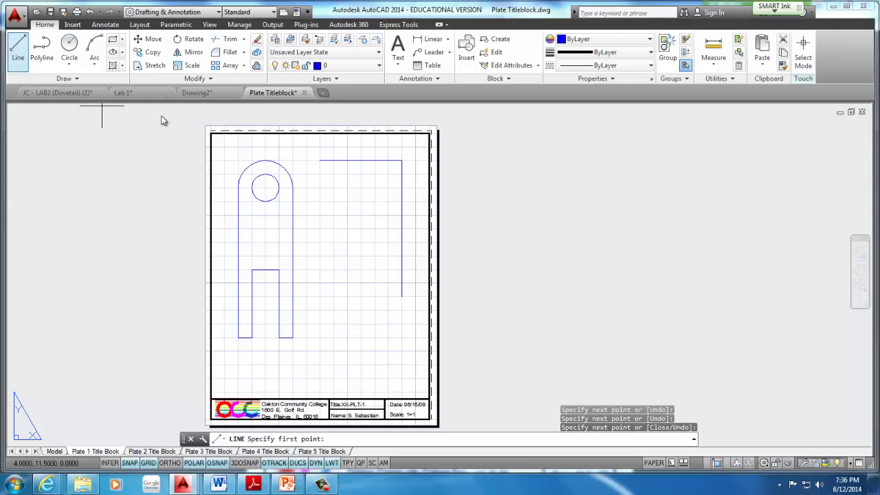
pyautogui.click(333, 297)
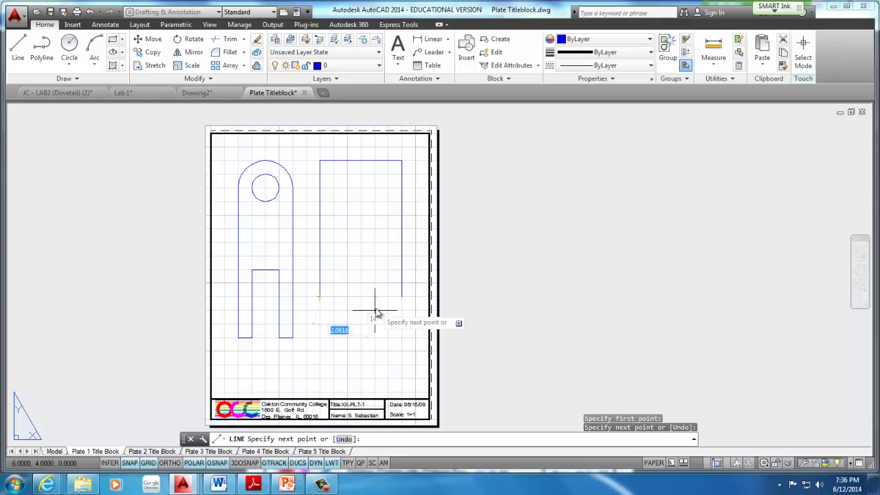
pyautogui.press('Escape')
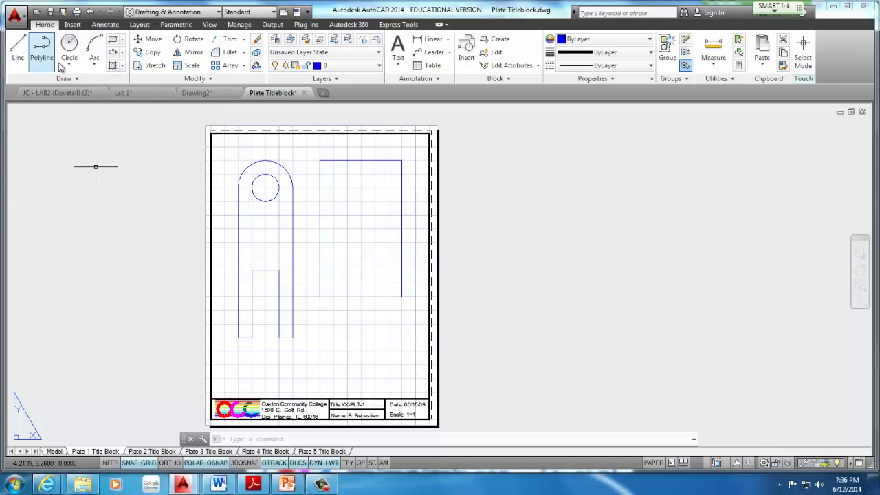
pyautogui.click(90, 66)
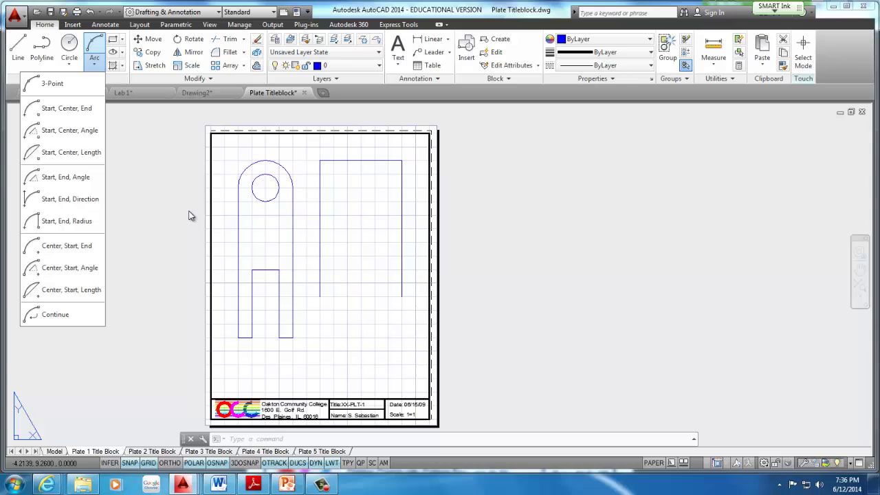
pyautogui.click(51, 82)
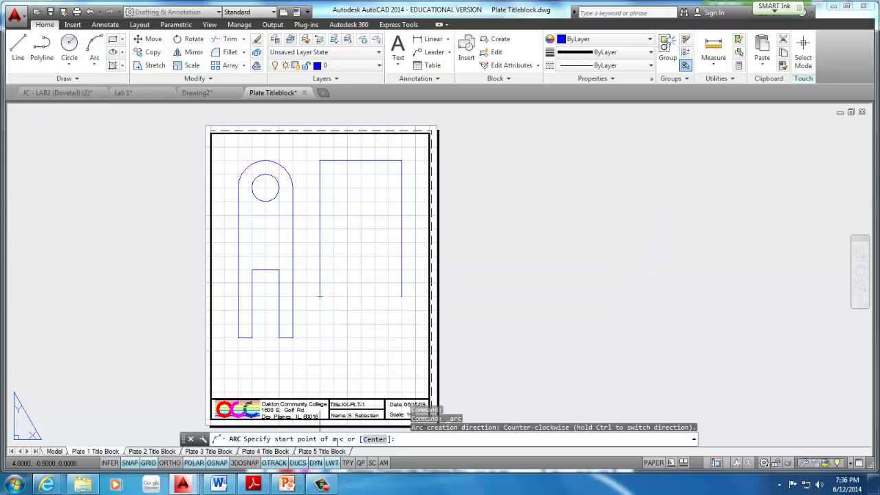
pyautogui.click(319, 297)
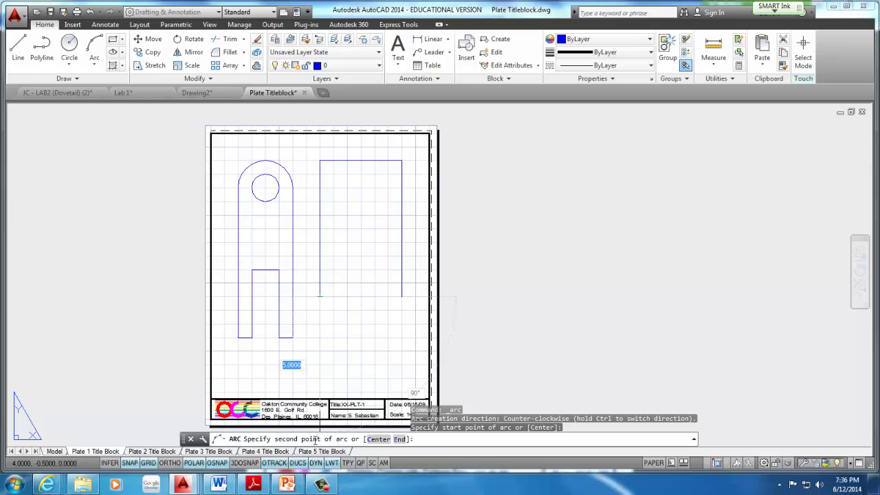
pyautogui.click(402, 296)
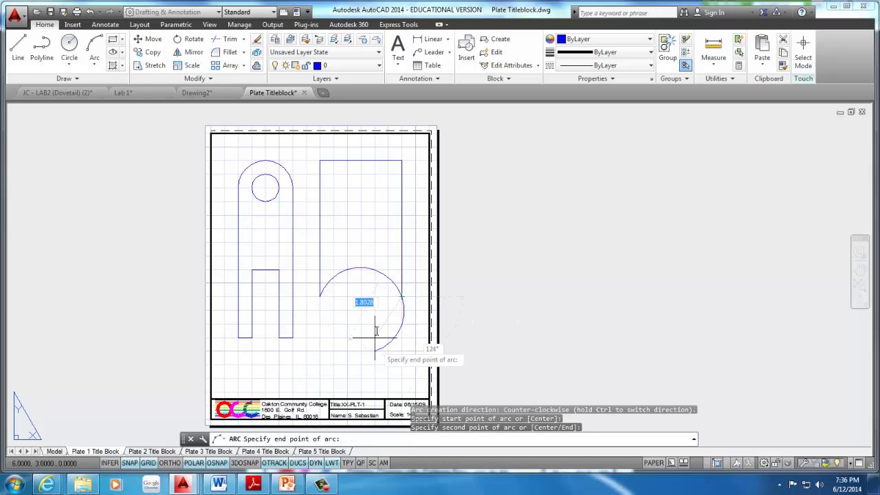
pyautogui.press('Escape')
pyautogui.press('Escape')
pyautogui.press('Escape')
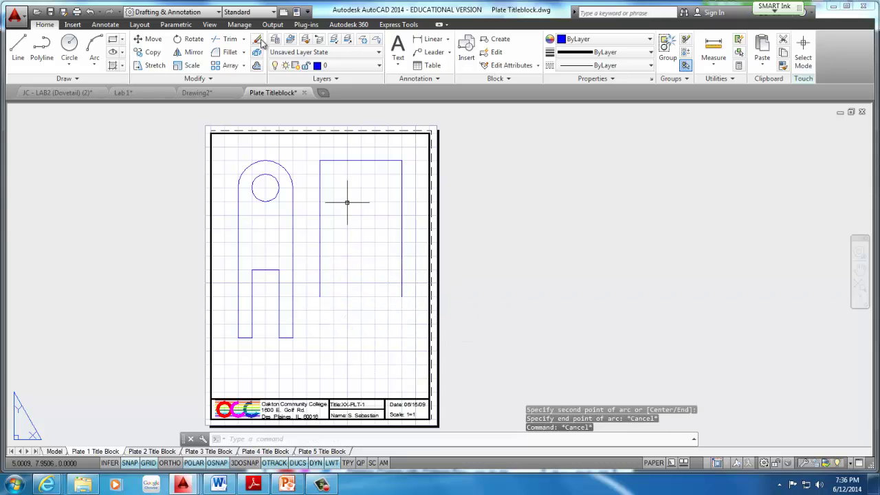
# - Draw an arc between the lower ends of the open outline's vertical lines, centred at 5.5,4.5, and erase it
pyautogui.click(94, 46)
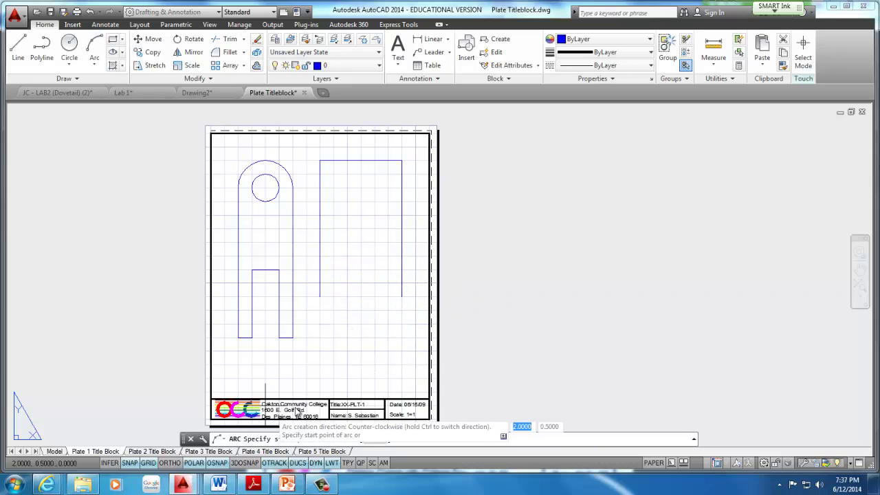
pyautogui.click(319, 297)
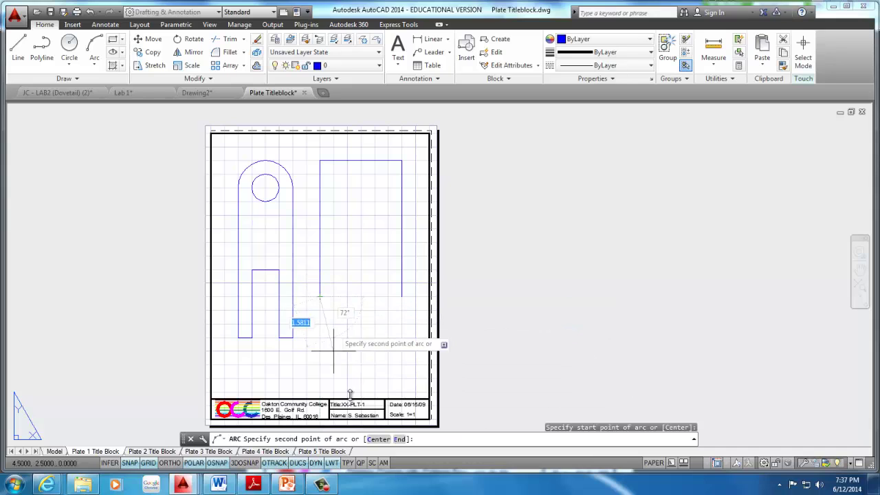
pyautogui.click(399, 440)
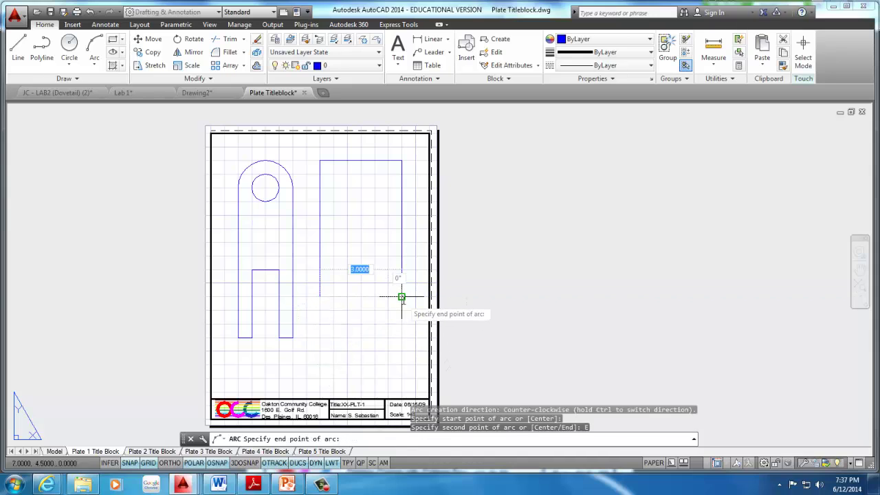
pyautogui.click(402, 297)
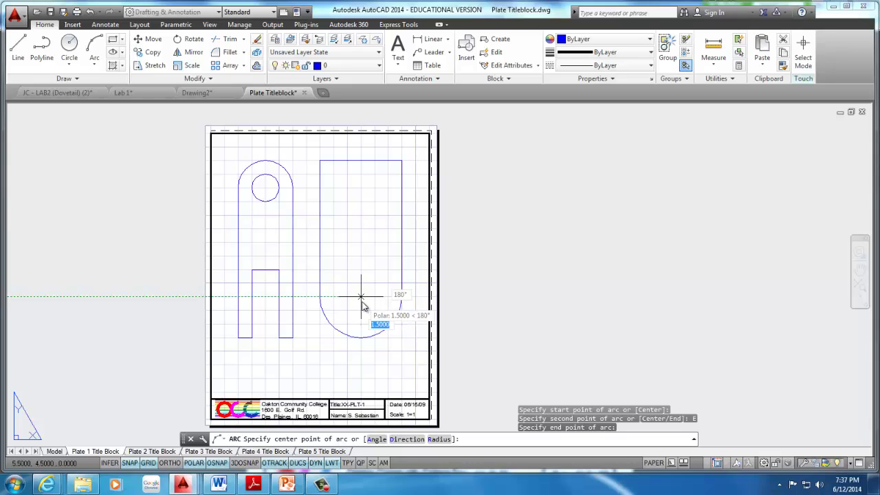
pyautogui.click(363, 300)
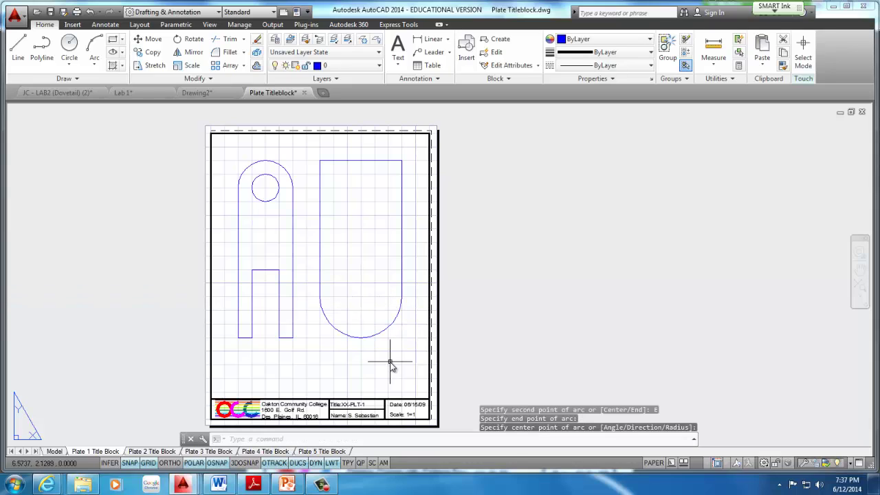
pyautogui.click(361, 337)
pyautogui.press('Delete')
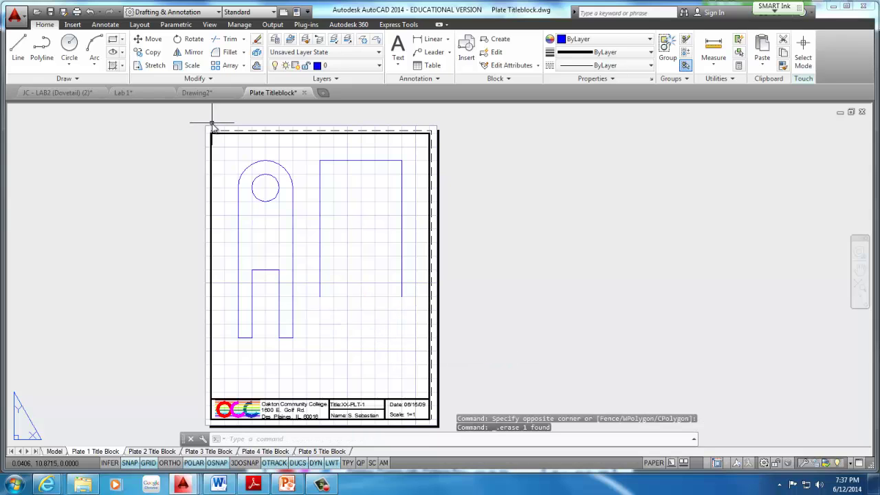
pyautogui.click(97, 47)
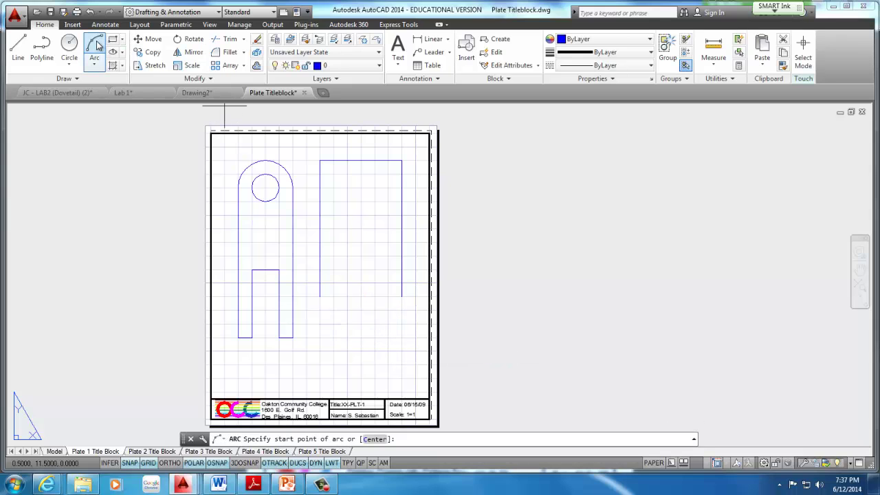
pyautogui.click(321, 297)
pyautogui.click(401, 298)
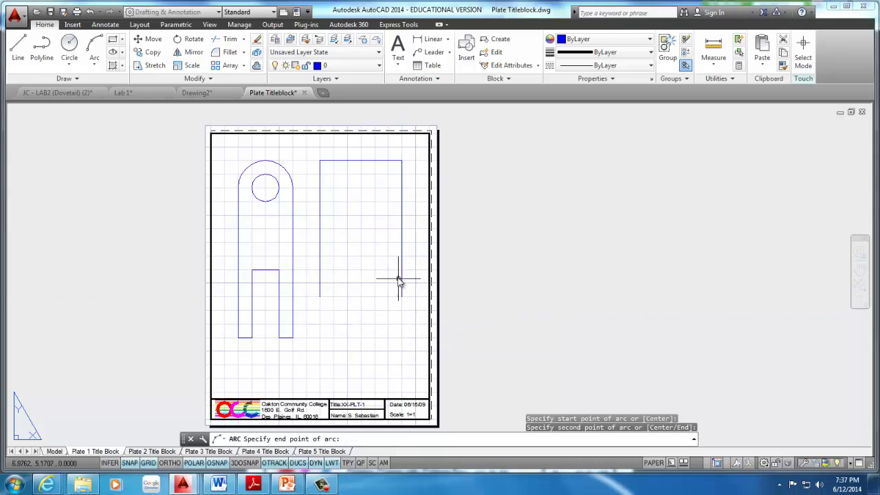
pyautogui.press('Escape')
pyautogui.press('Escape')
pyautogui.press('Escape')
# - Draw a 3-point arc from the open outline's lower-left end through 5.5,3.5 to its lower-right end
pyautogui.click(93, 63)
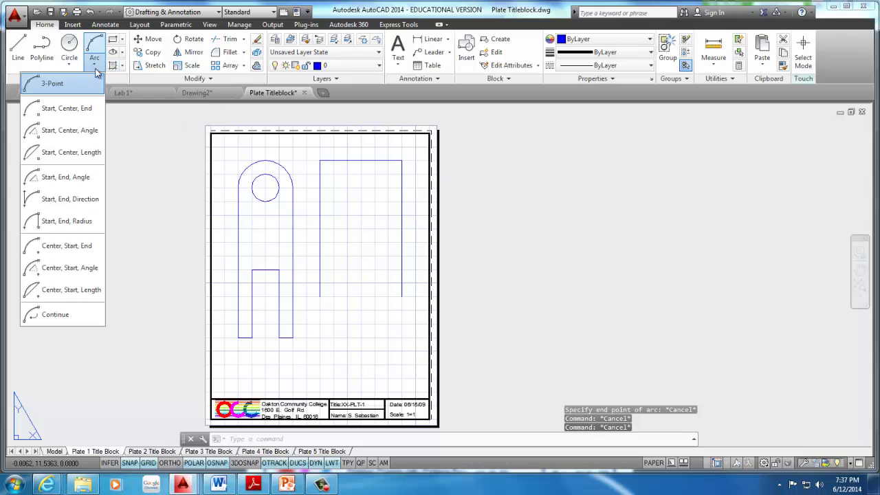
pyautogui.click(53, 83)
pyautogui.click(319, 296)
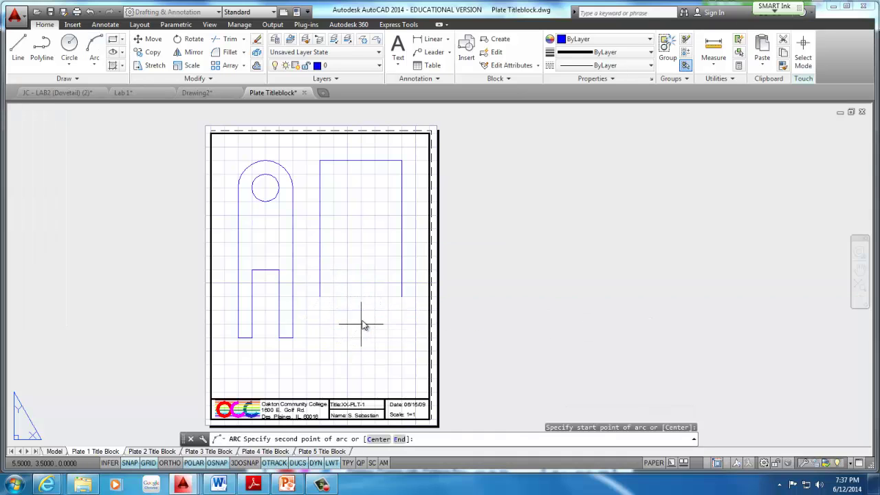
pyautogui.click(360, 324)
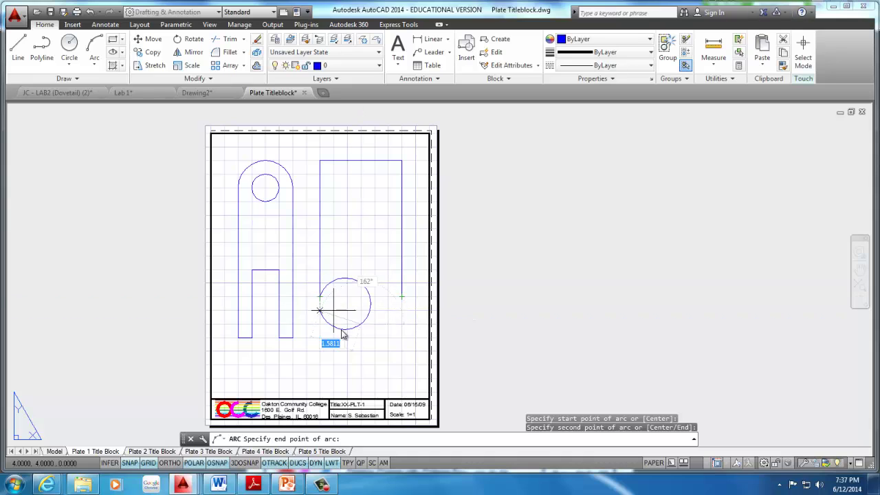
pyautogui.click(402, 297)
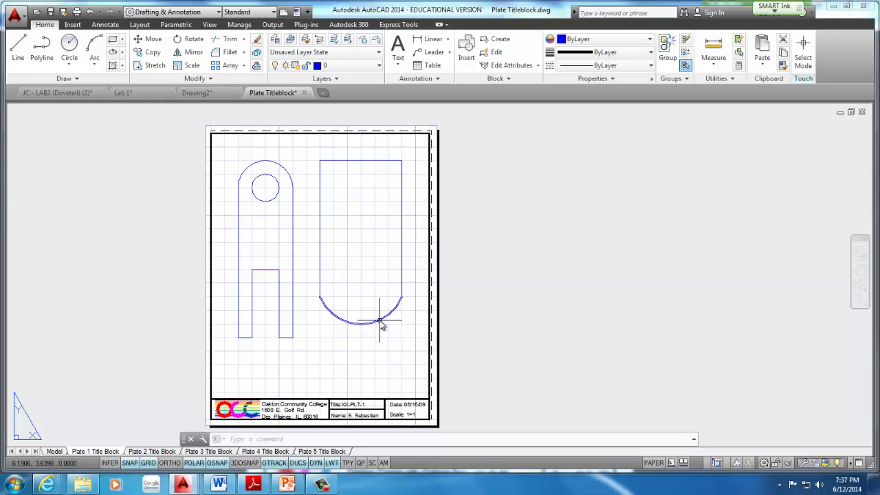
# - Stretch the arc's midpoint 0.5 straight down to 5.5,3 to form a semicircle of radius 1.5
pyautogui.click(381, 323)
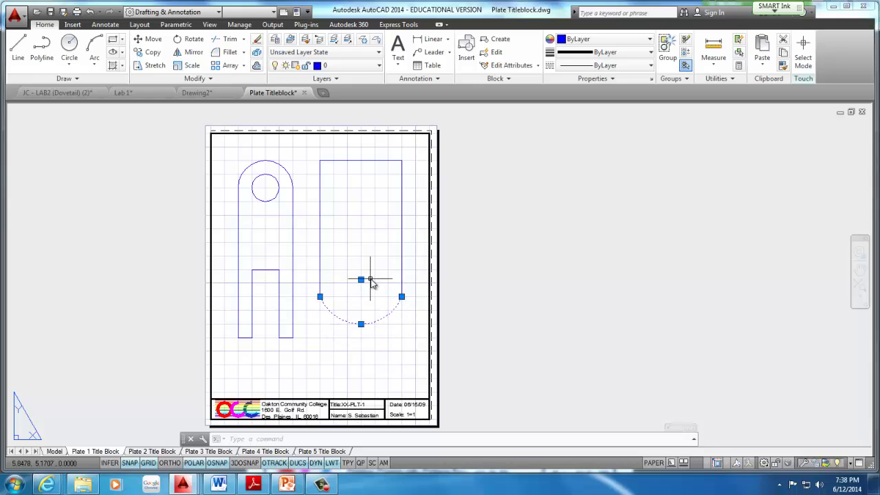
pyautogui.click(361, 325)
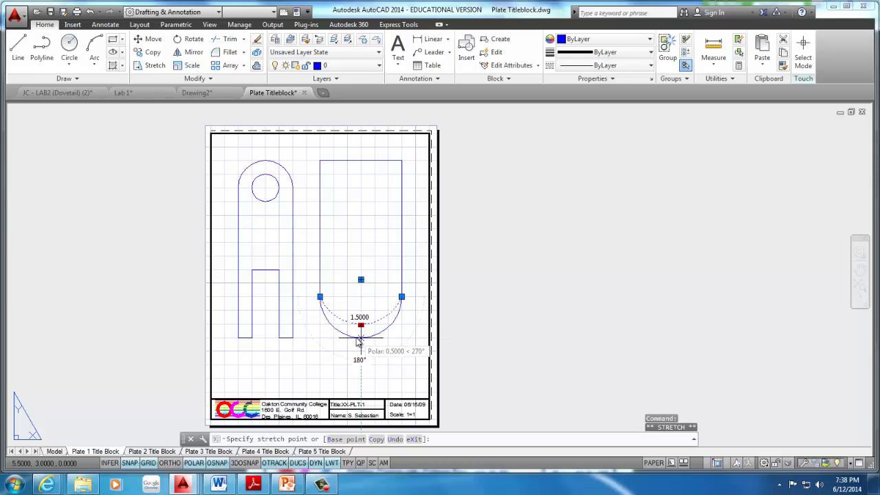
pyautogui.click(360, 338)
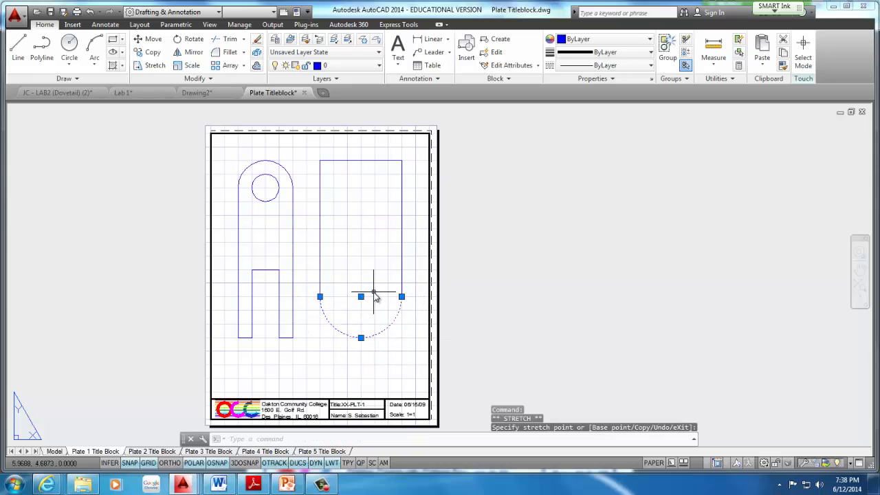
pyautogui.press('Escape')
pyautogui.press('Escape')
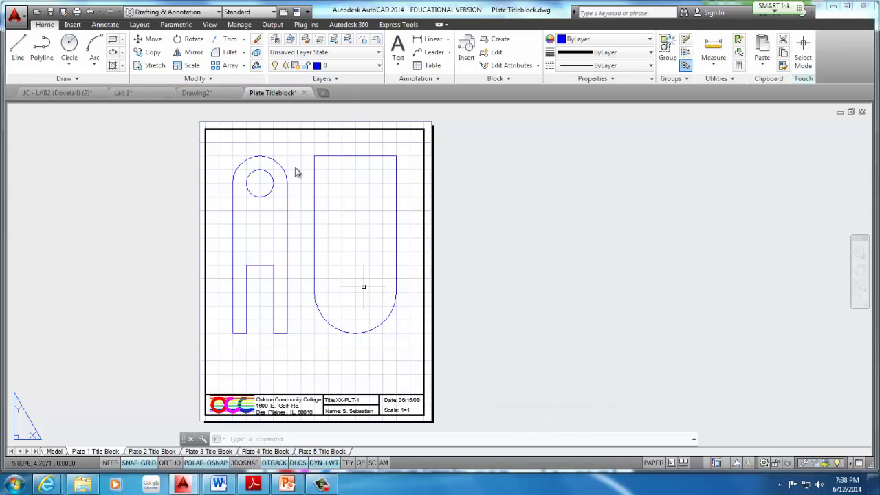
# - Draw a circle of radius 0.5 centred at 5.5,4.5, concentric with the rounded lower end of the second outline
pyautogui.click(71, 44)
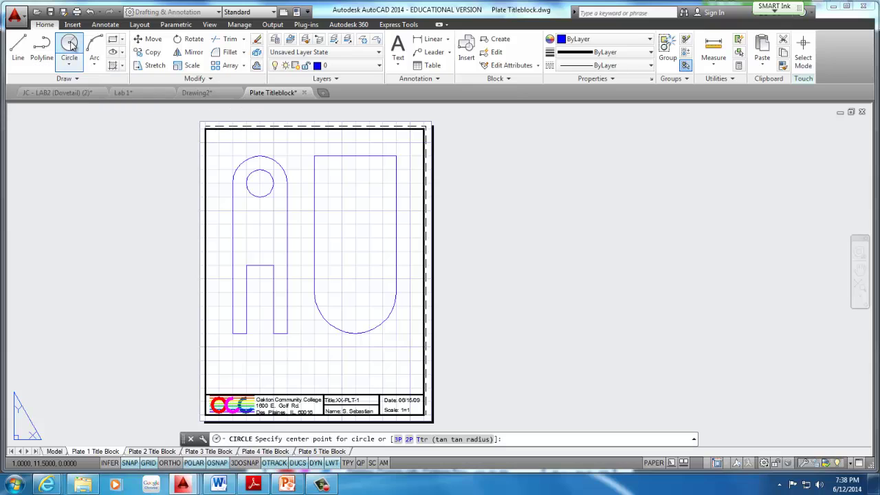
pyautogui.click(356, 293)
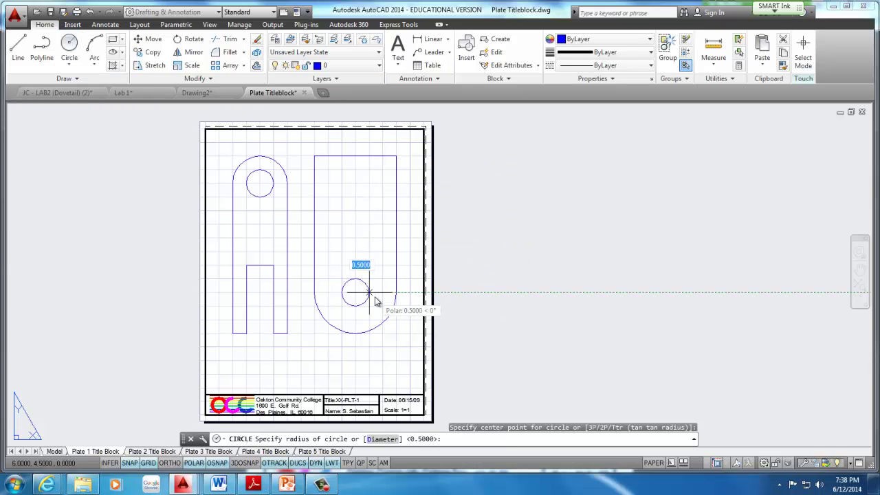
pyautogui.click(374, 303)
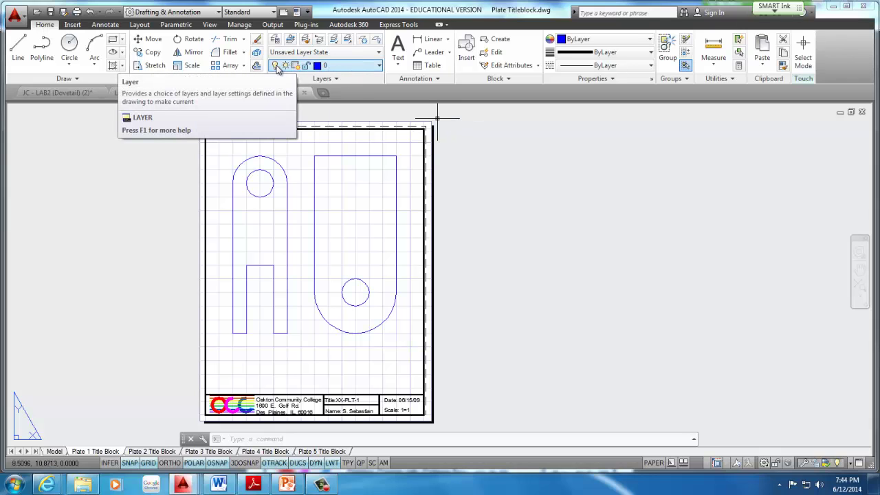
# - Make HIDDEN the current layer, turn object snap off and draw a line across the U-shaped view from 4,9 to 7,9
pyautogui.click(335, 70)
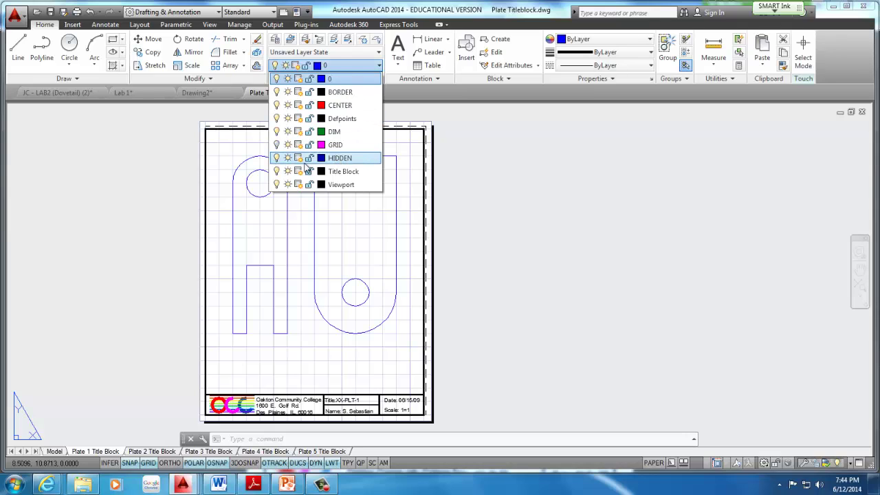
pyautogui.click(350, 66)
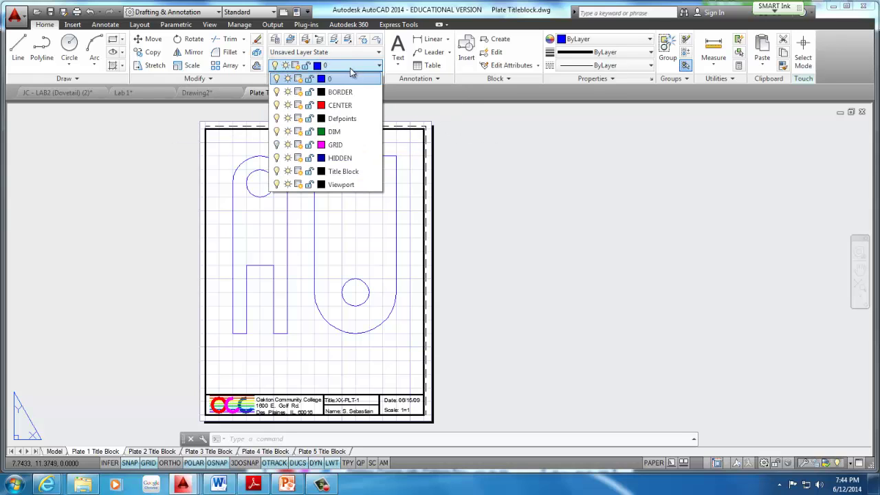
pyautogui.click(340, 158)
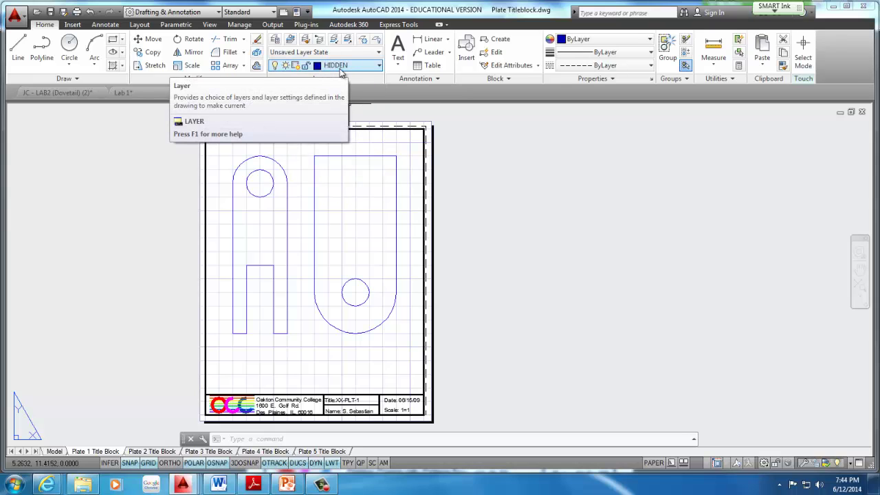
pyautogui.write('l')
pyautogui.press('Return')
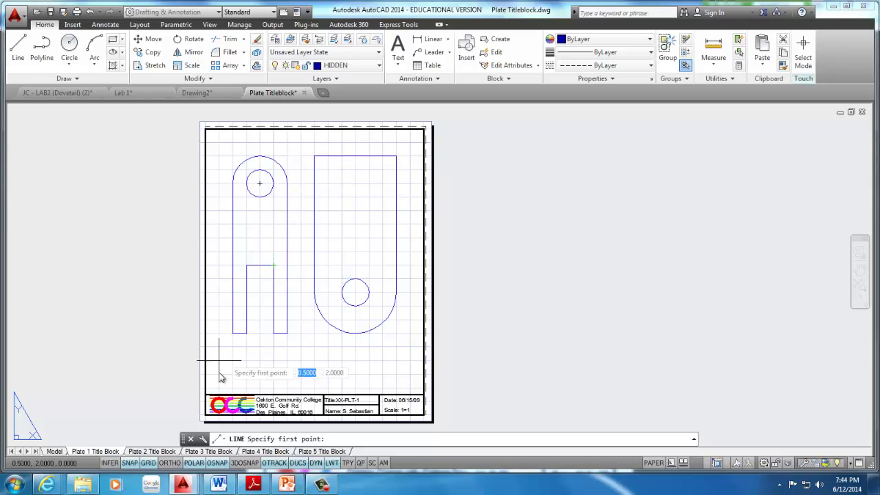
pyautogui.click(217, 463)
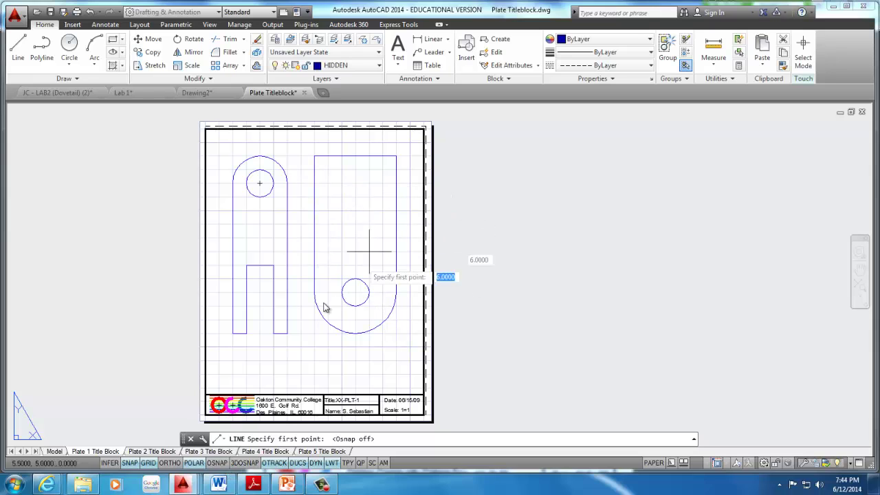
pyautogui.click(314, 169)
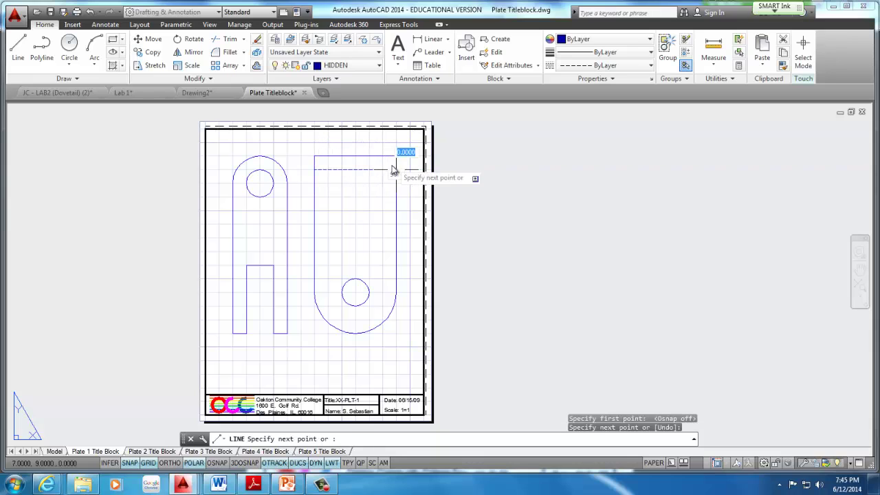
pyautogui.click(396, 169)
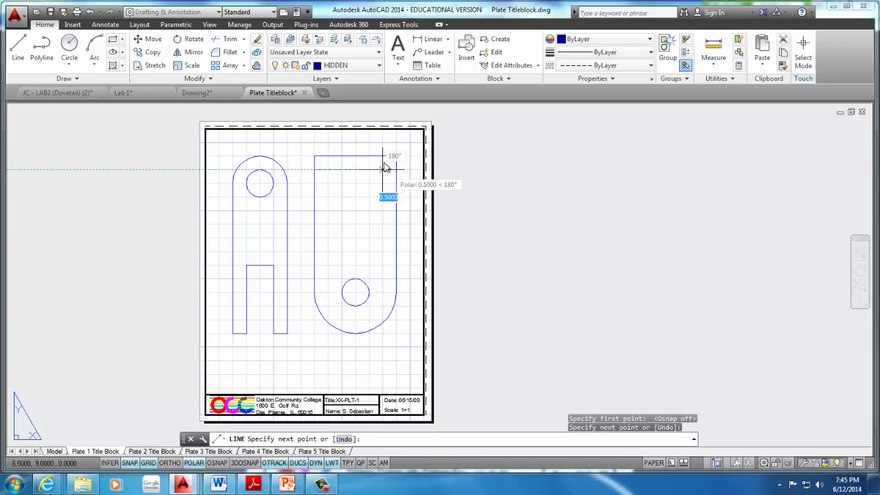
pyautogui.press('Return')
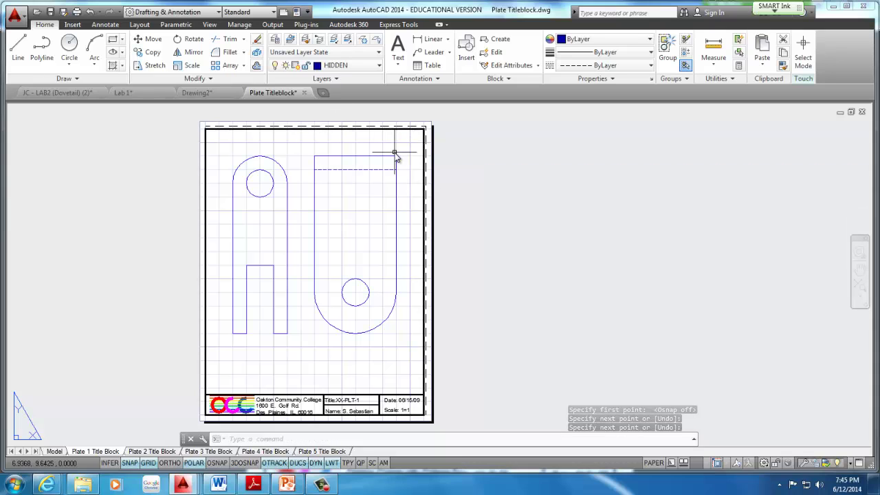
# - Draw a second horizontal hidden line across the U-shaped view from 4,8 to 7,8
pyautogui.rightClick(370, 180)
pyautogui.click(409, 187)
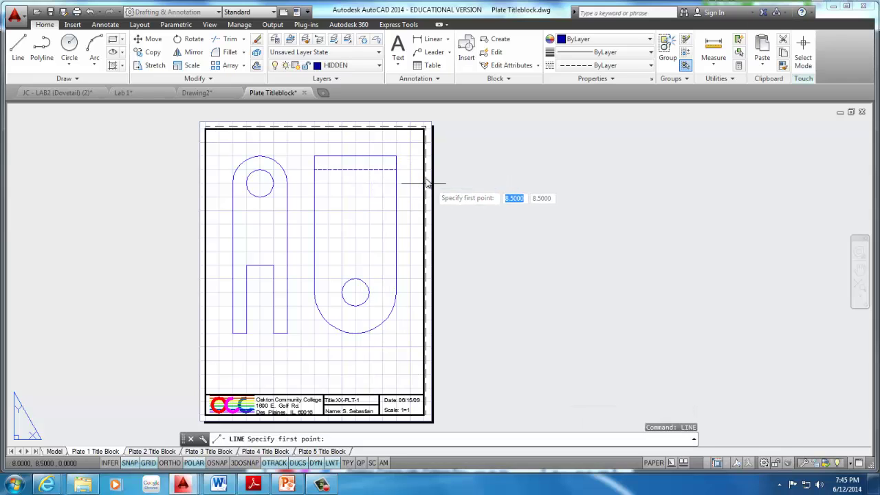
pyautogui.click(315, 197)
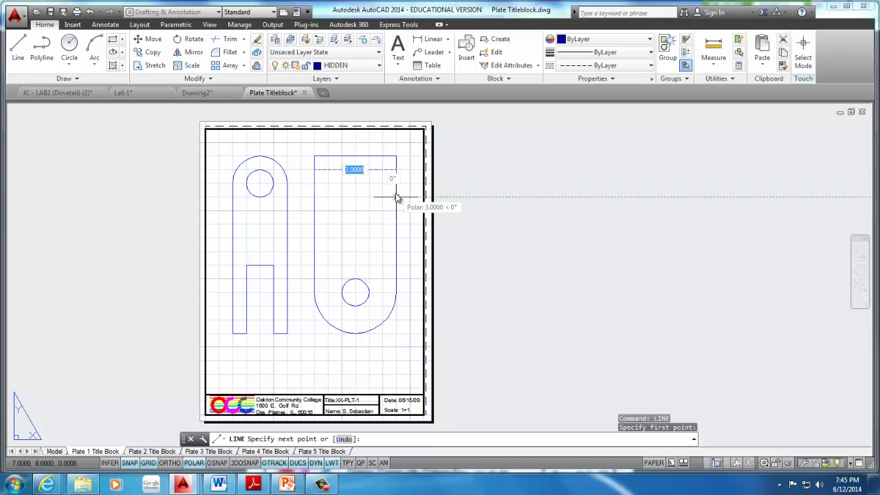
pyautogui.click(396, 196)
pyautogui.press('Return')
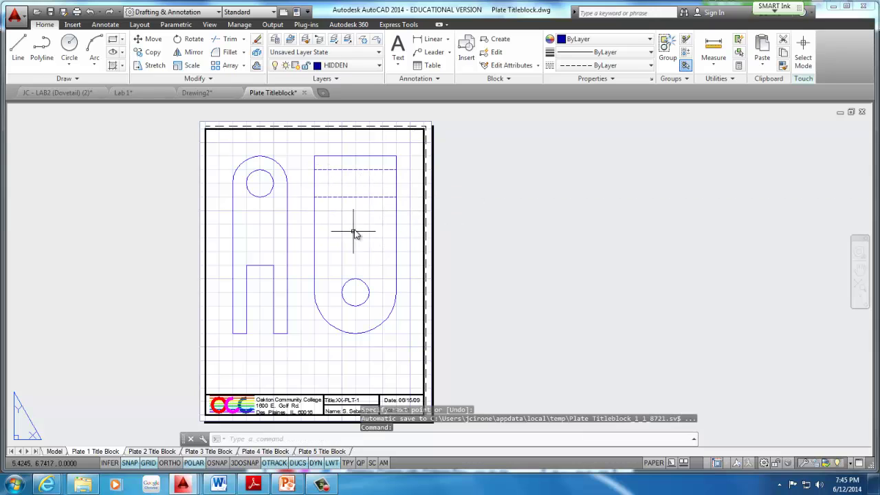
# - Draw short horizontal hidden lines across both legs of the fork-shaped view at Y 5 and Y 4
pyautogui.press('Return')
pyautogui.click(247, 280)
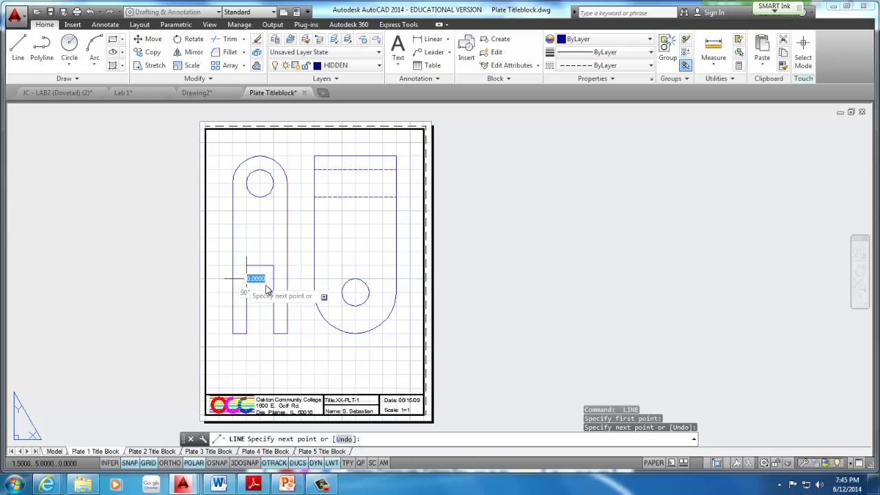
pyautogui.press('Return')
pyautogui.press('Return')
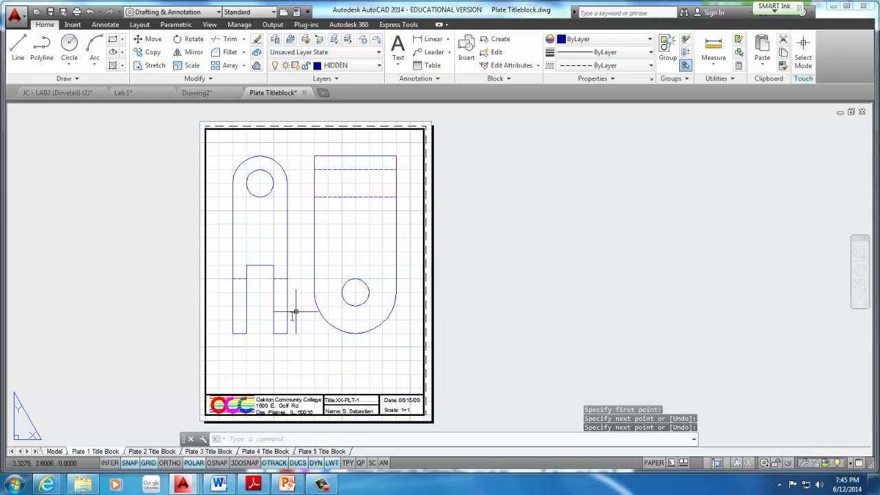
pyautogui.click(289, 307)
pyautogui.press('Return')
pyautogui.press('Return')
pyautogui.click(252, 309)
pyautogui.press('Return')
# - Draw a horizontal hidden line across the U-shaped view from 4,5.5 to 7,5.5, above the circle
pyautogui.press('Return')
pyautogui.click(314, 265)
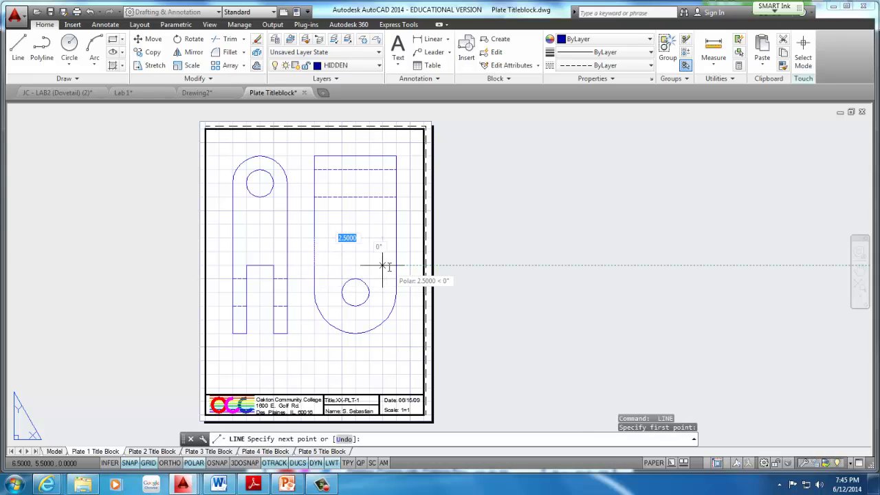
pyautogui.click(396, 266)
pyautogui.press('Return')
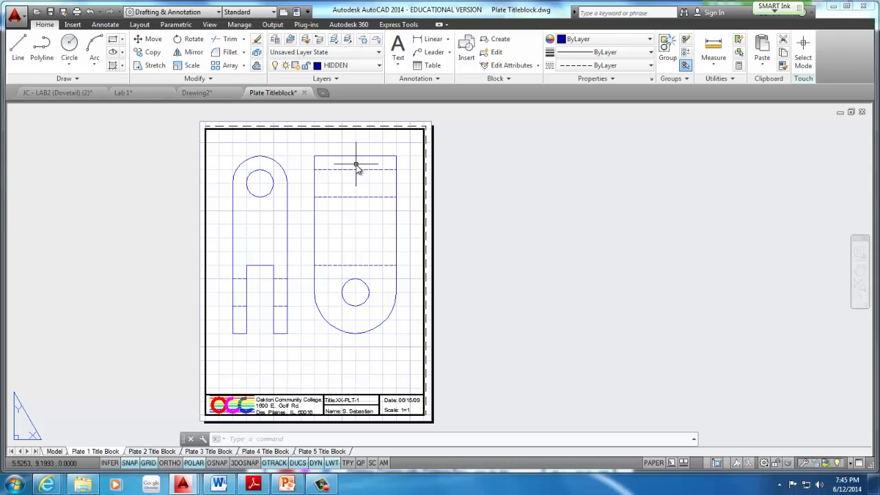
# - Make CENTER the current layer and draw a horizontal centerline through the U-shaped view from 3.5,8.5 to 7.5,8.5
pyautogui.click(347, 66)
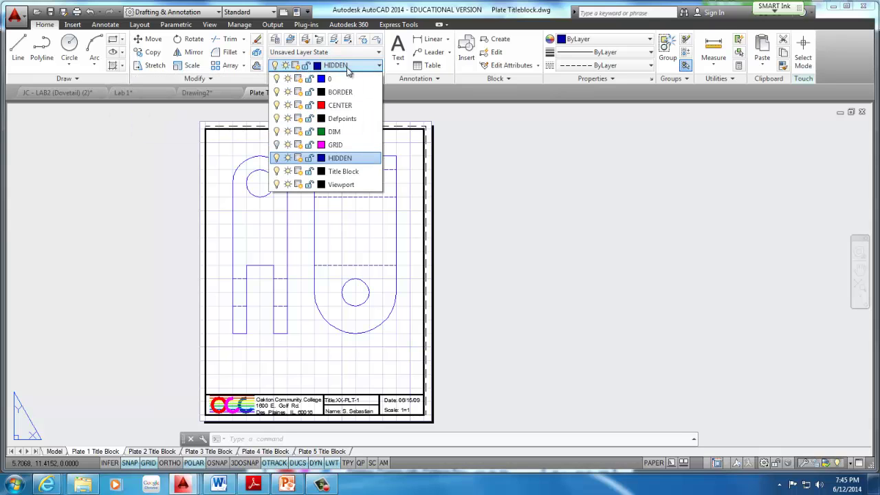
pyautogui.click(343, 107)
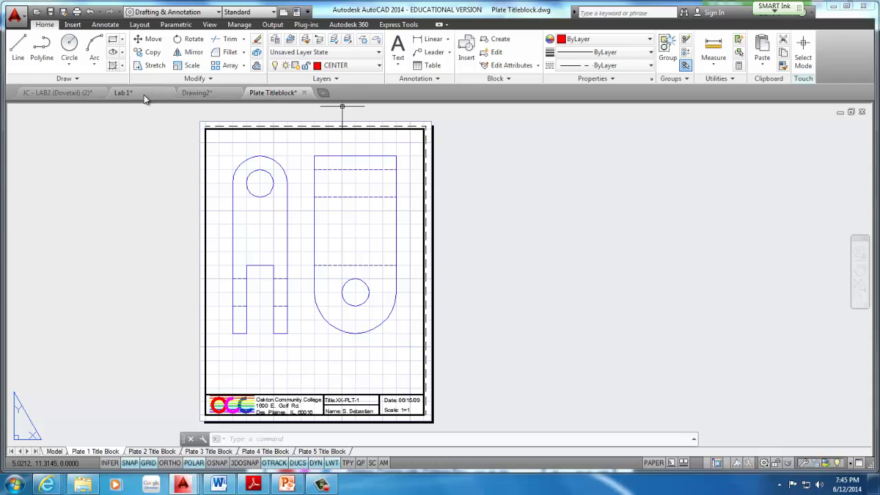
pyautogui.moveTo(144, 95)
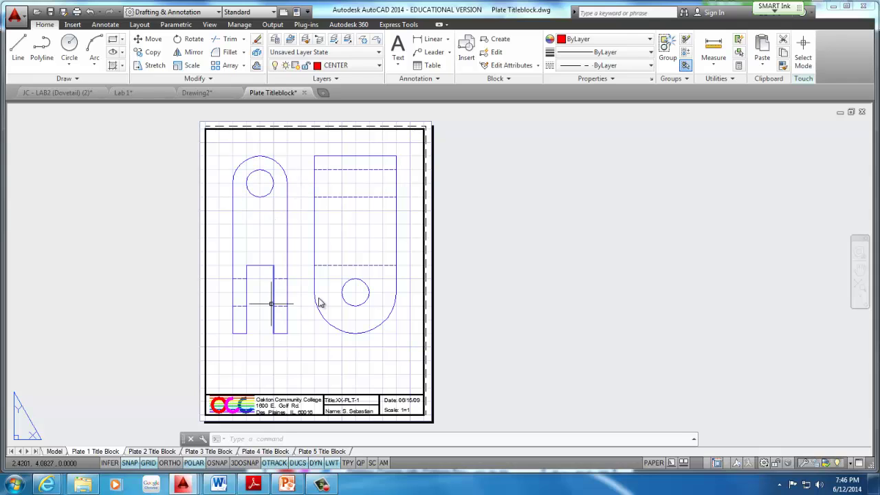
pyautogui.click(19, 46)
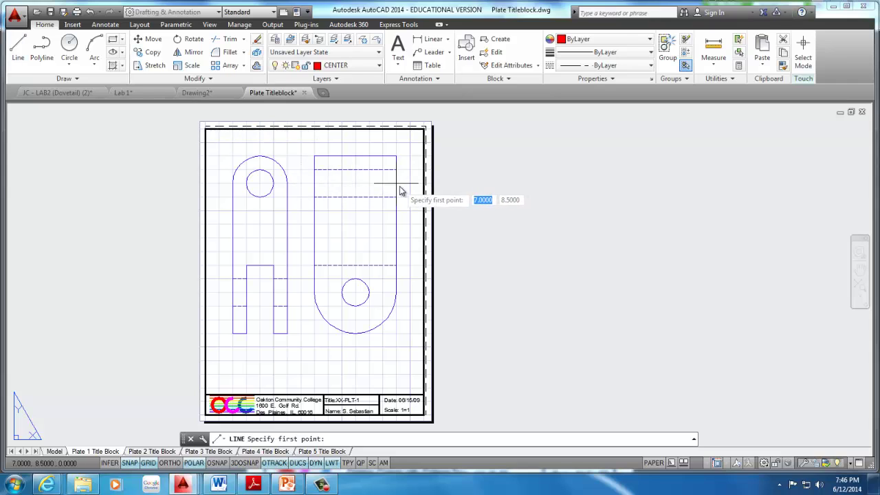
pyautogui.click(303, 185)
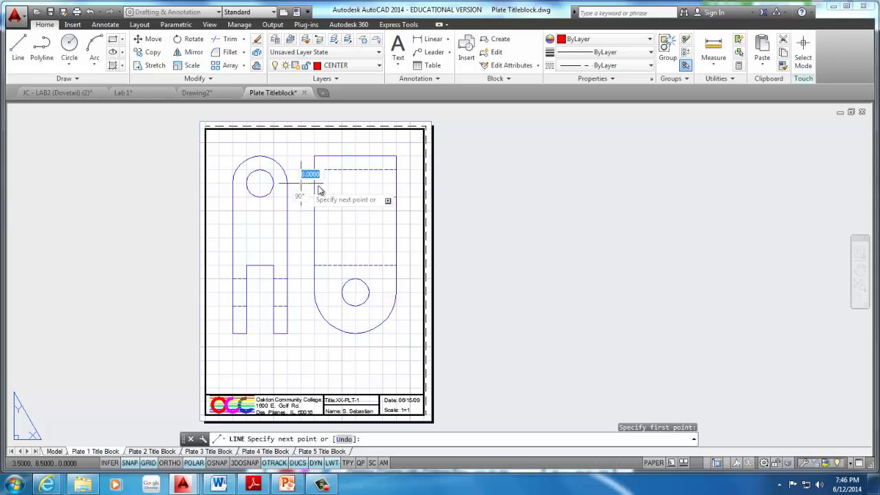
pyautogui.click(410, 184)
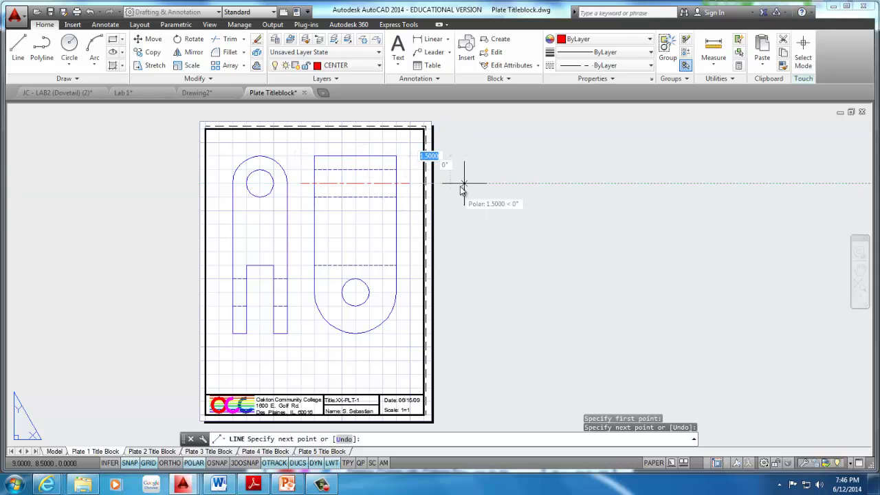
pyautogui.press('Escape')
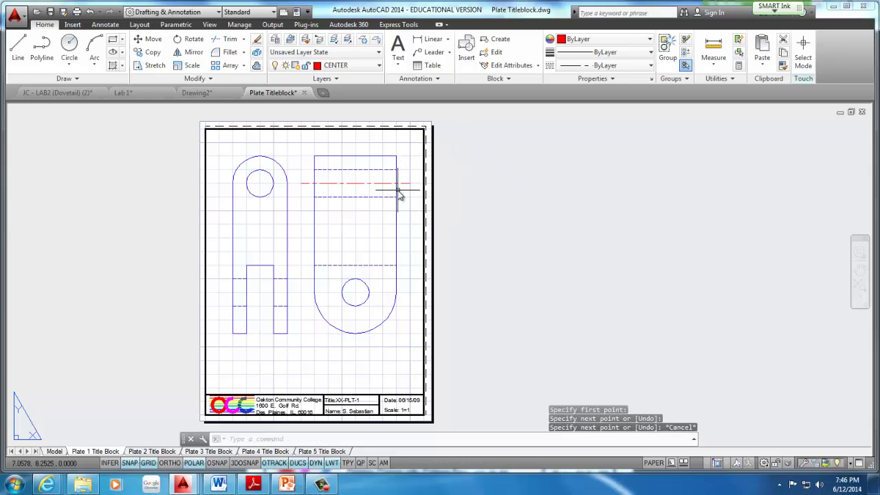
pyautogui.click(320, 485)
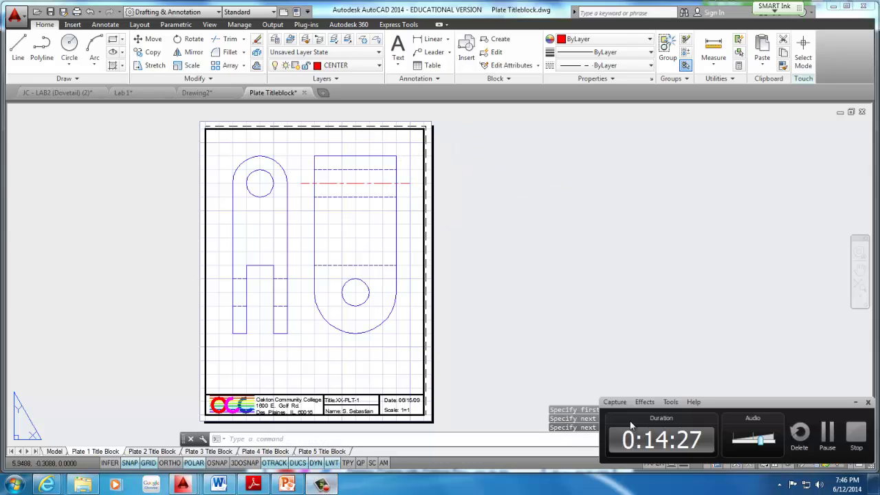
pyautogui.click(822, 434)
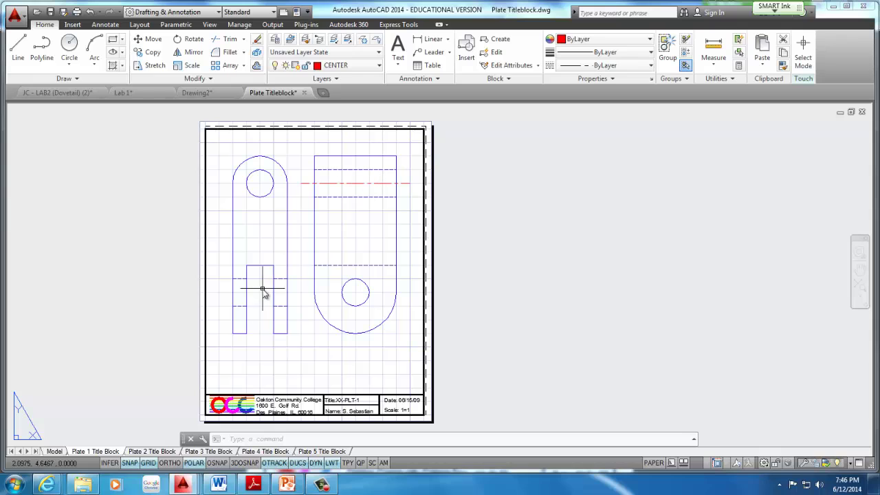
# - Draw a horizontal centerline through the fork's legs from 0.5,4.5 to 3.5,4.5, midway between the short hidden lines
pyautogui.click(21, 52)
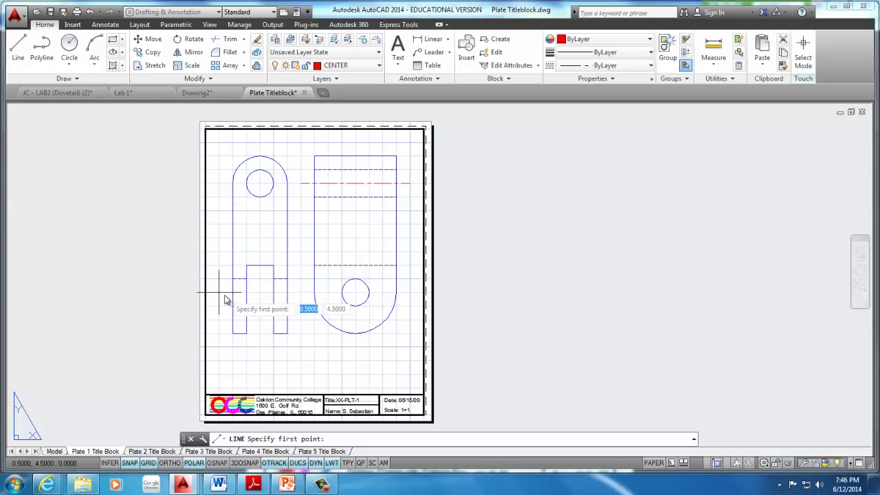
pyautogui.click(304, 301)
pyautogui.rightClick(320, 308)
pyautogui.click(330, 313)
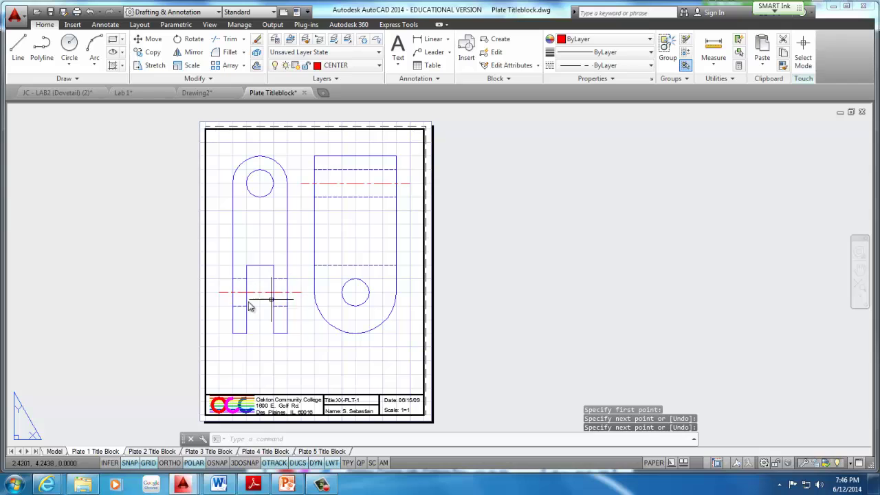
# - Add a center mark to the circle in the U-shaped view
pyautogui.moveTo(287, 260); pyautogui.dragTo(316, 282, button='middle')
pyautogui.scroll(-2, 287, 254)
pyautogui.scroll(2, 262, 247)
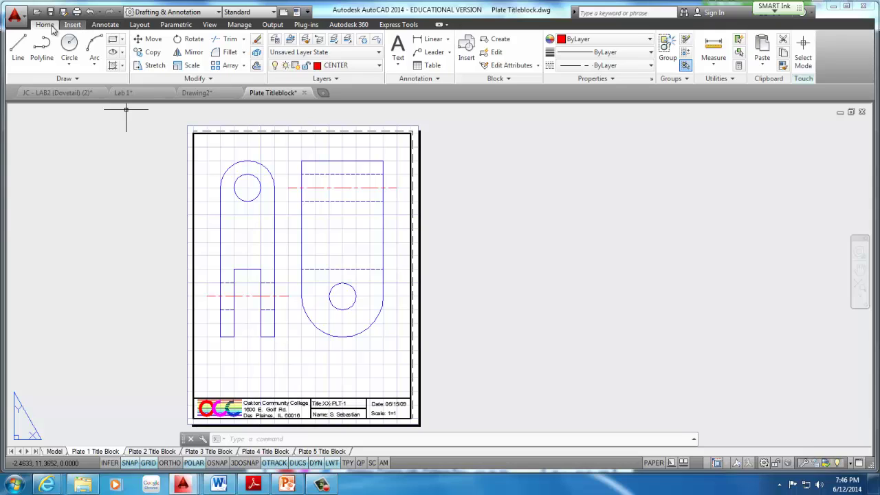
pyautogui.click(105, 25)
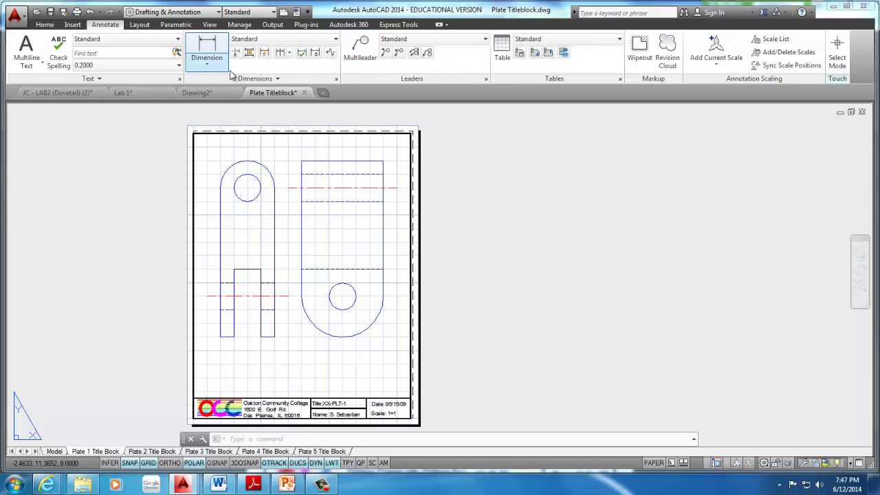
pyautogui.click(279, 79)
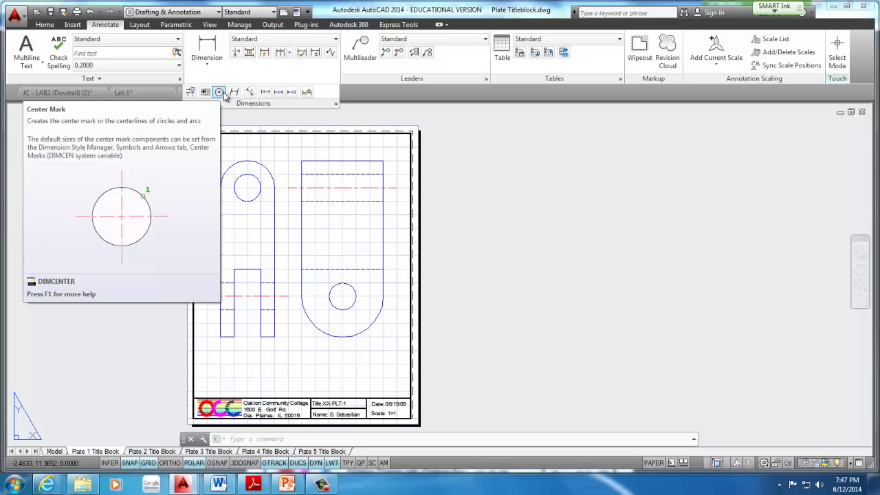
pyautogui.click(219, 93)
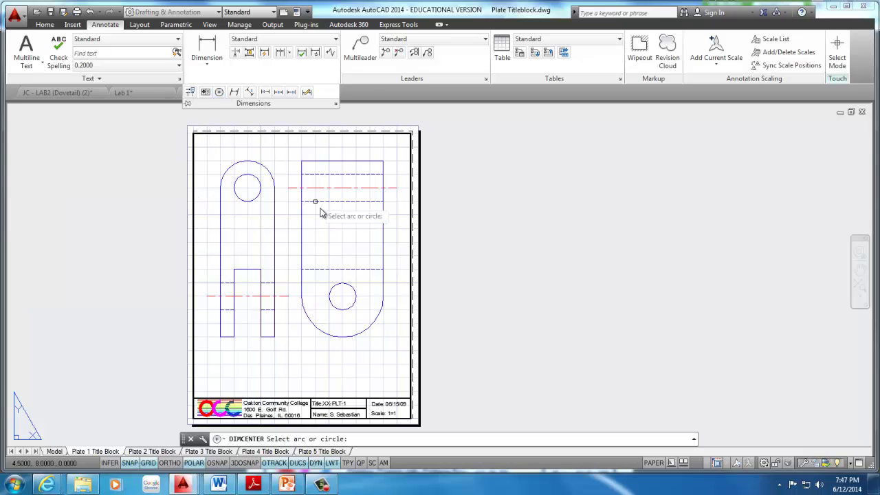
pyautogui.click(337, 285)
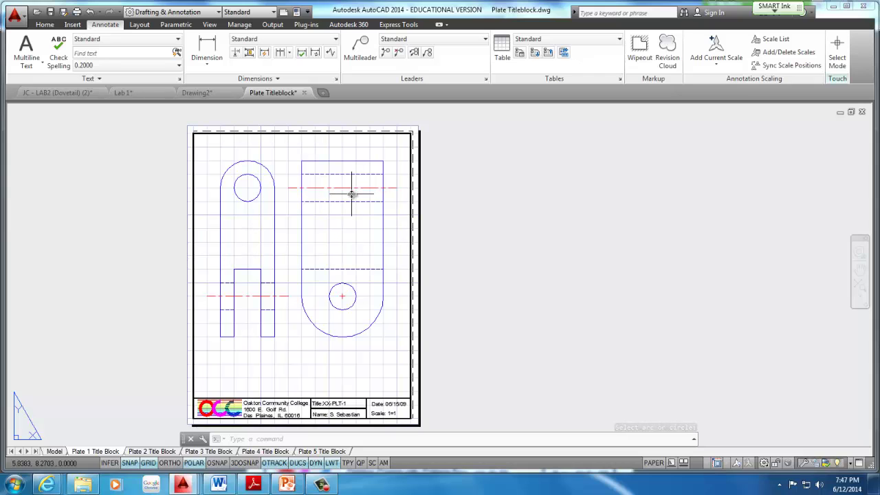
# - Add a center mark to the circle at the rounded end of the fork-shaped view
pyautogui.rightClick(328, 226)
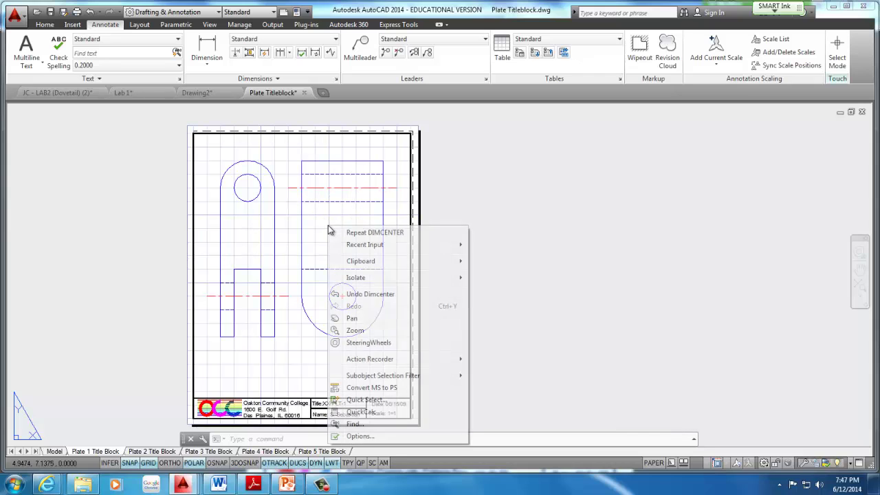
pyautogui.click(375, 232)
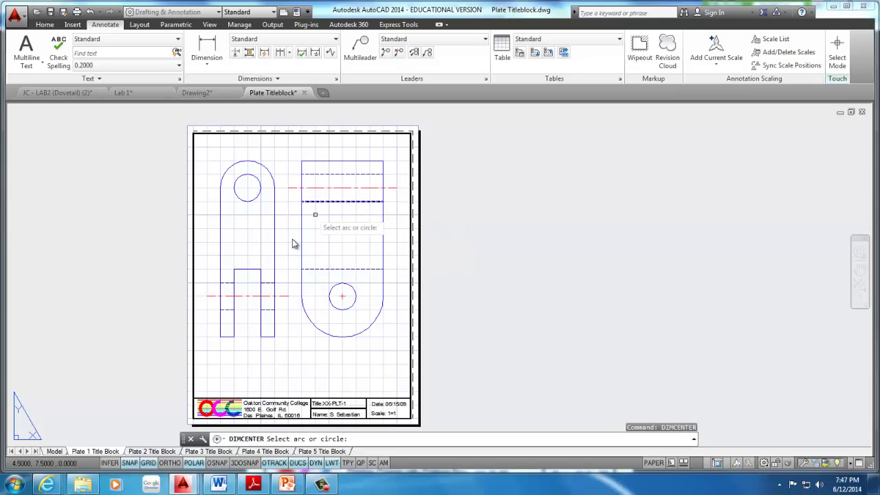
pyautogui.click(252, 200)
pyautogui.moveTo(377, 222); pyautogui.dragTo(356, 229, button='middle')
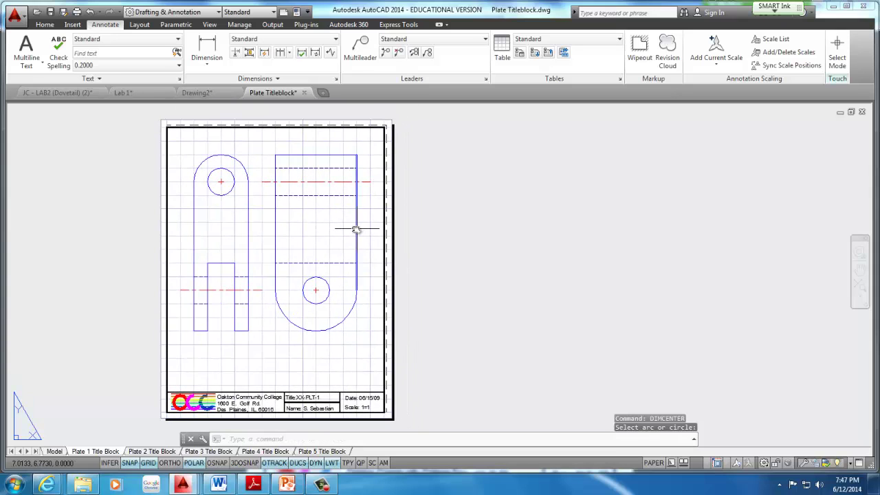
pyautogui.scroll(2, 341, 221)
pyautogui.moveTo(282, 215); pyautogui.dragTo(317, 222, button='middle')
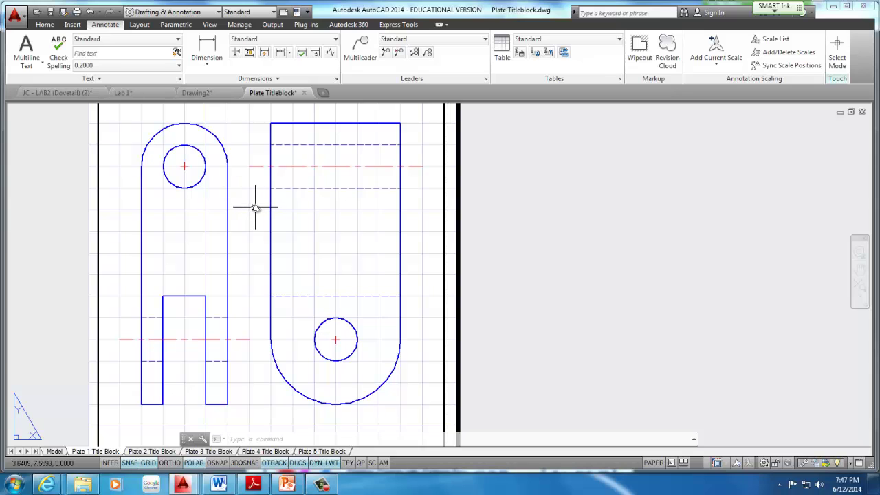
# - Add a multileader labelled "Center Line" pointing to the U-shaped view's centerline at 5.5,8.5, with its landing at 3.5,10
pyautogui.scroll(-1, 256, 210)
pyautogui.scroll(1, 277, 218)
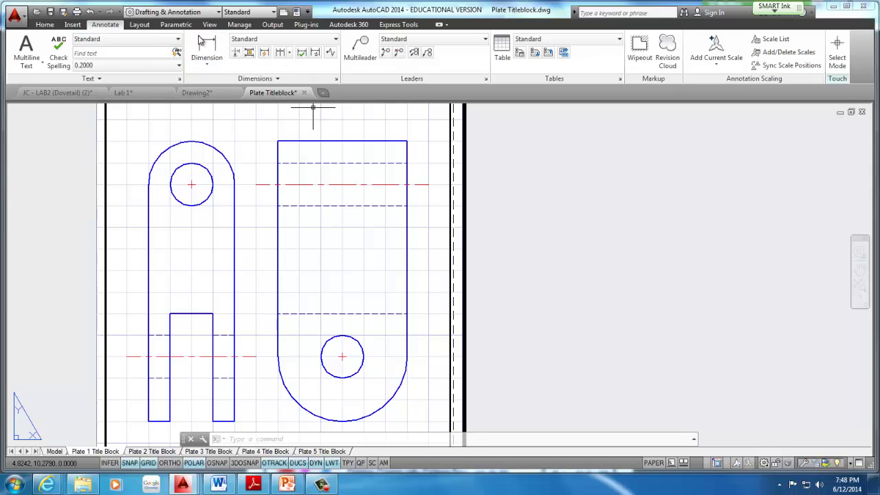
pyautogui.click(360, 47)
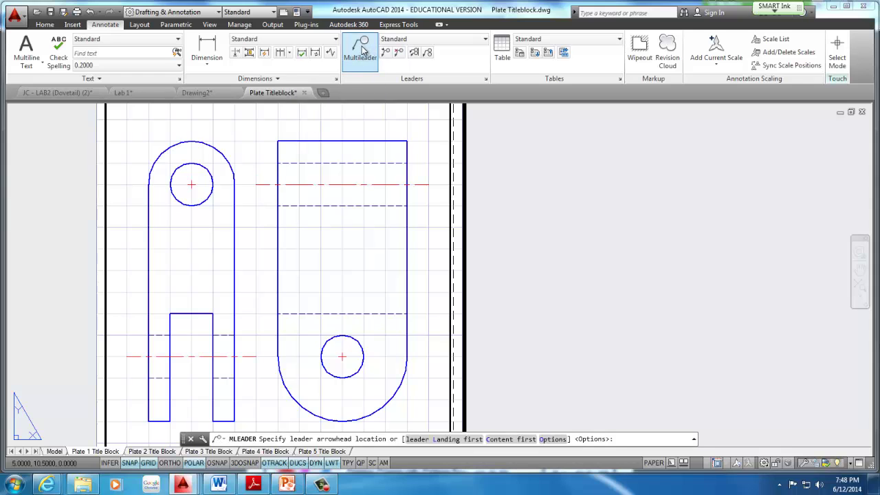
pyautogui.click(342, 184)
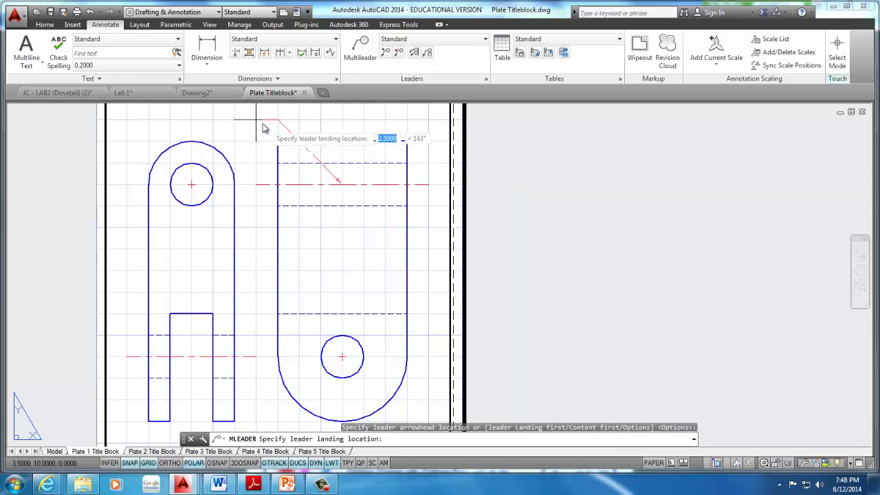
pyautogui.click(235, 122)
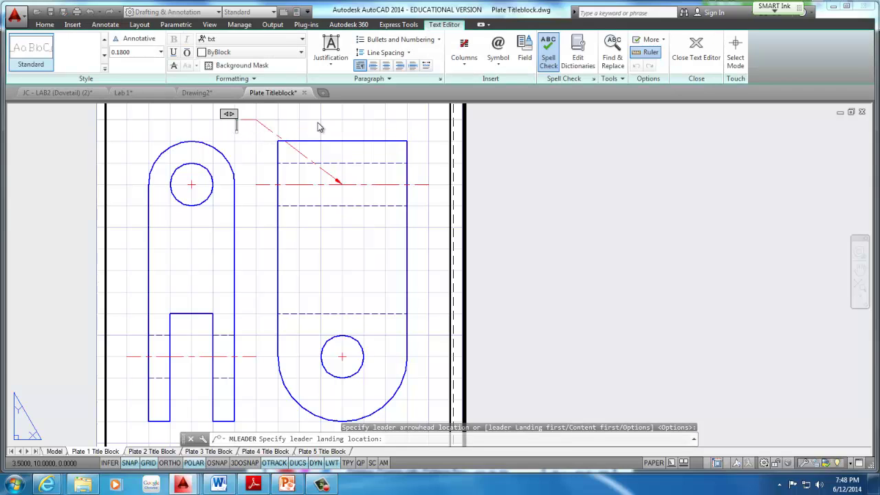
pyautogui.write('Cent')
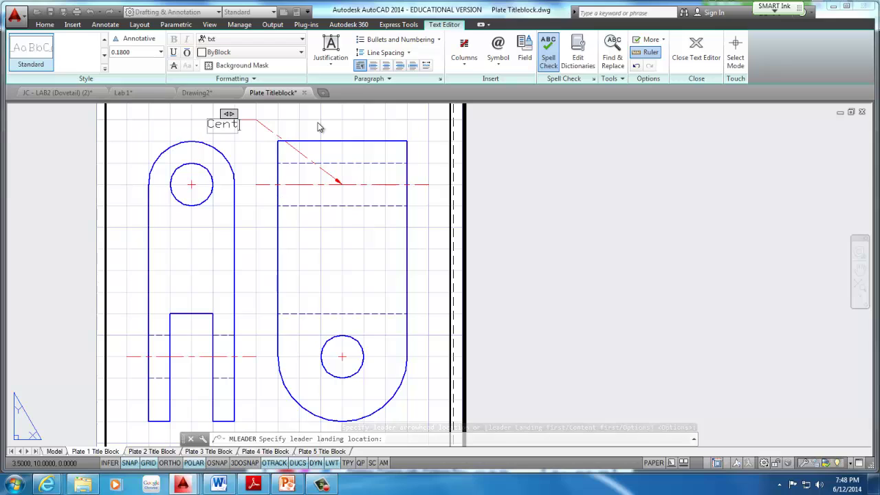
pyautogui.write('er Line')
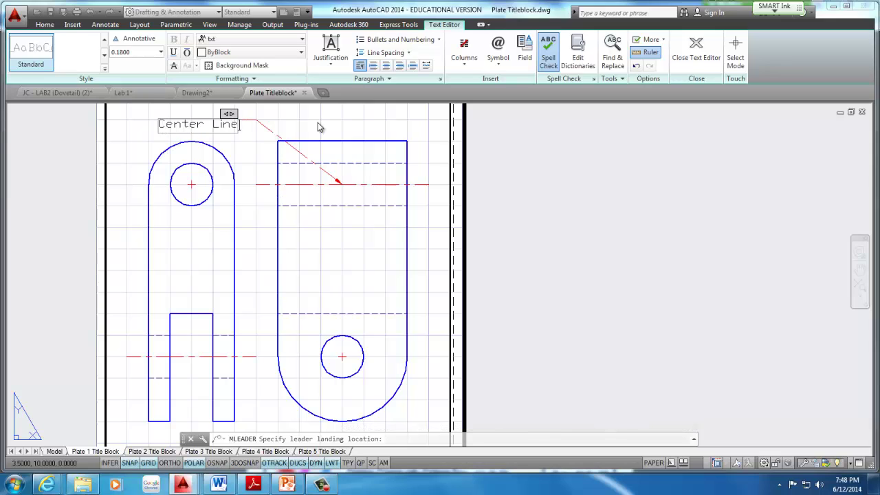
pyautogui.click(419, 191)
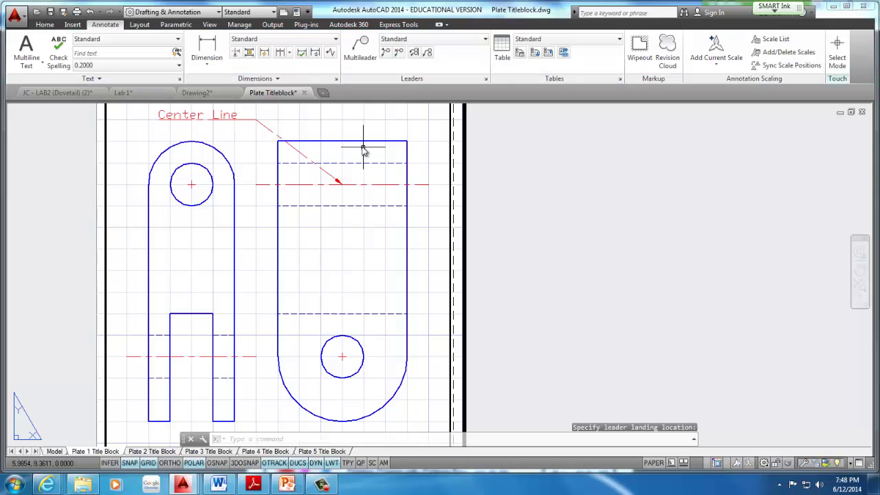
# - Add a multileader labelled "Hidden Line" on one line, pointing to the U-shaped view's uppermost hidden line, with its landing at 6,10
pyautogui.scroll(-2, 334, 188)
pyautogui.scroll(4, 261, 181)
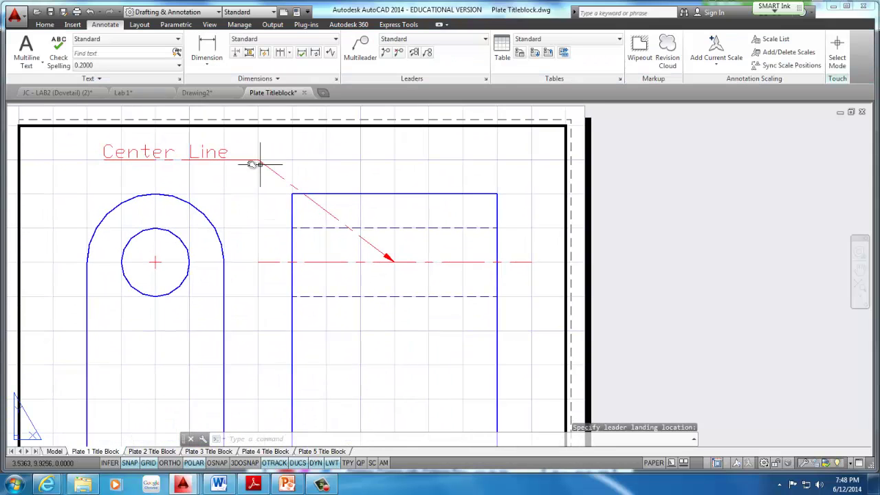
pyautogui.moveTo(261, 169); pyautogui.dragTo(266, 155, button='middle')
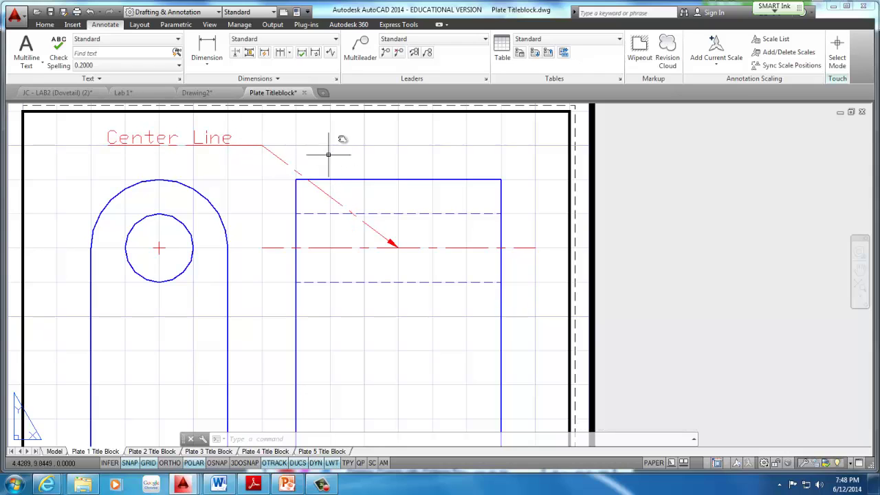
pyautogui.scroll(-5, 334, 165)
pyautogui.scroll(3, 401, 212)
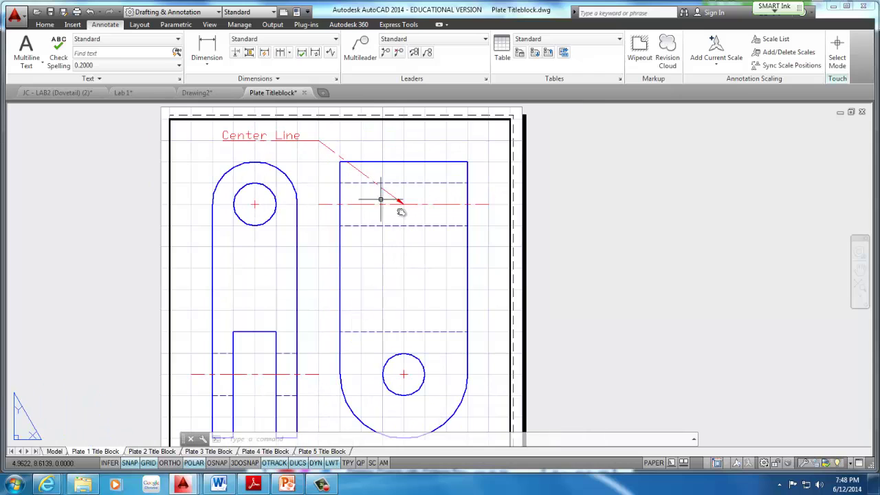
pyautogui.click(361, 45)
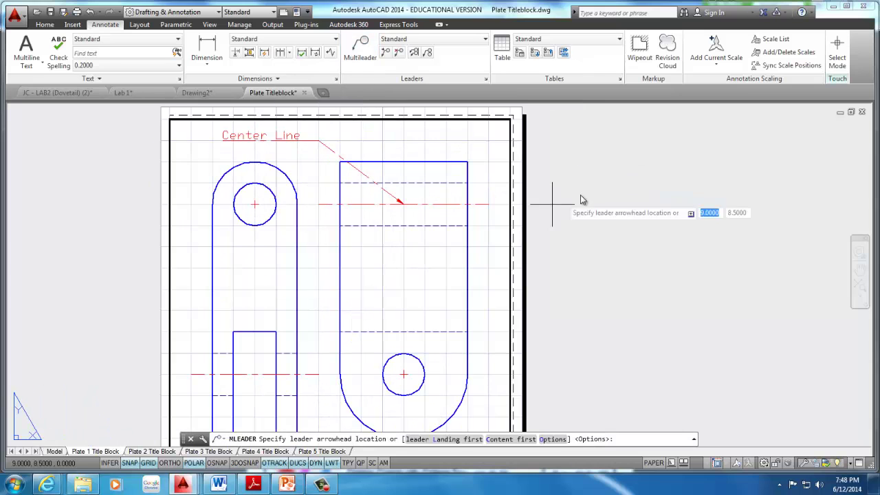
pyautogui.click(445, 182)
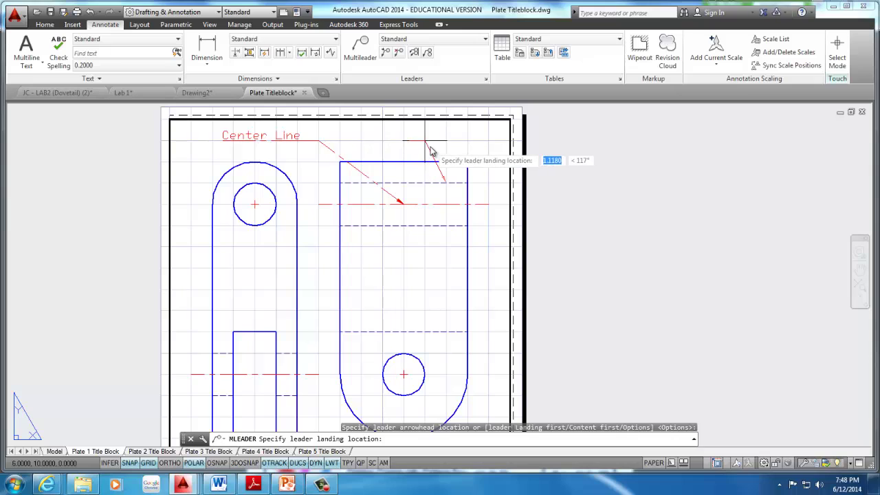
pyautogui.click(426, 142)
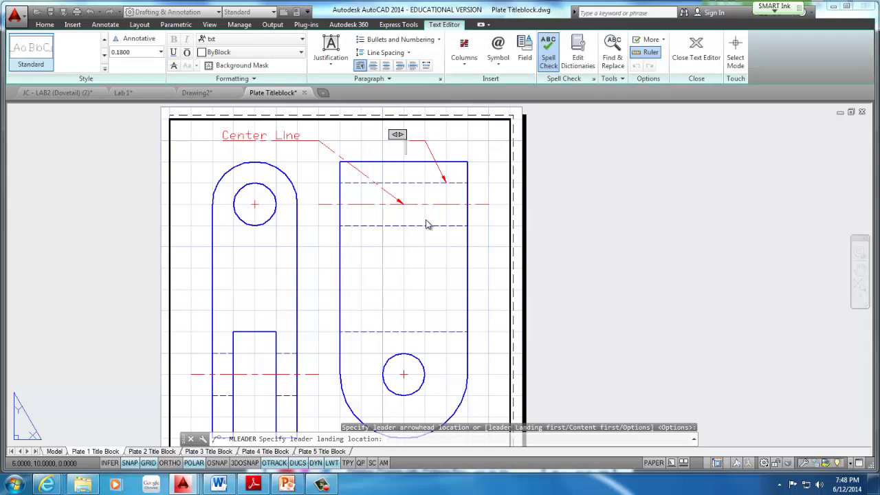
pyautogui.write('Hidden')
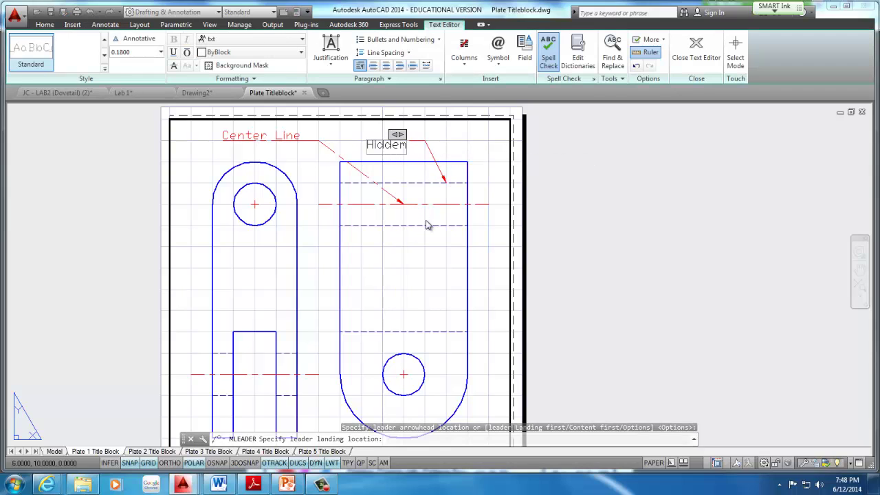
pyautogui.write(' Line')
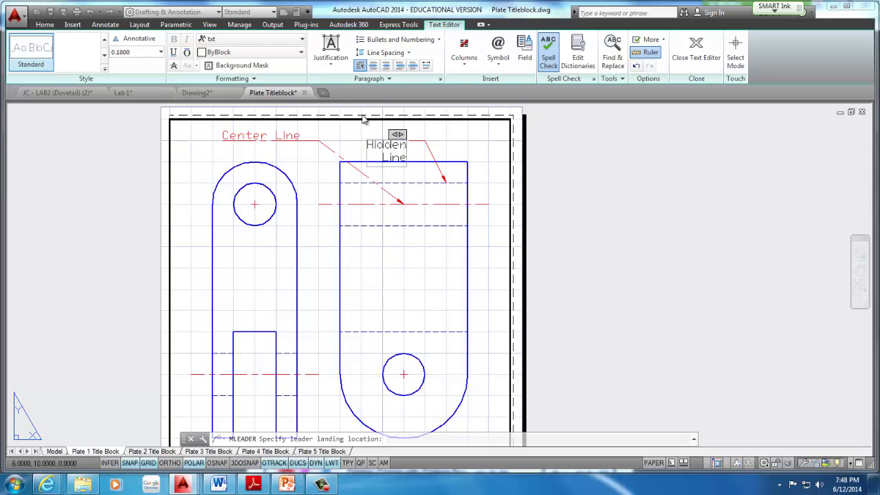
pyautogui.click(363, 151)
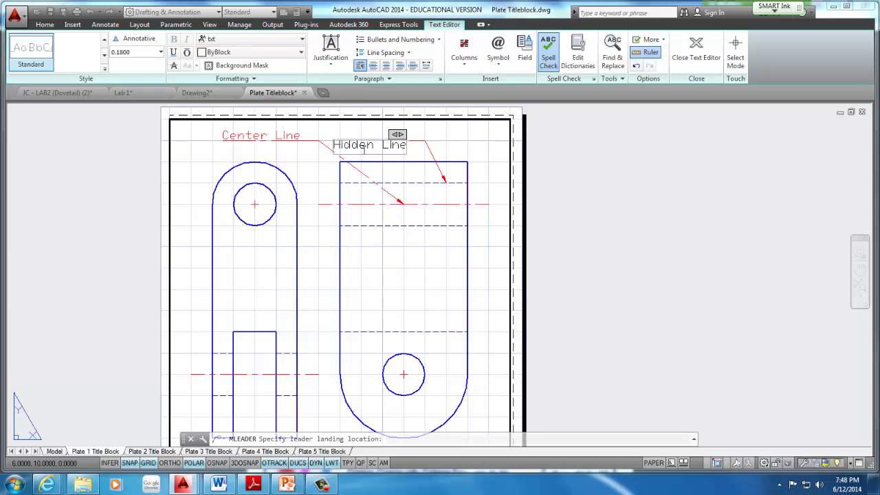
# - Add a multileader labelled "Center Mark" pointing to the center mark of the U-shaped view's circle, with its landing at 4,2
pyautogui.moveTo(392, 182); pyautogui.dragTo(390, 137, button='middle')
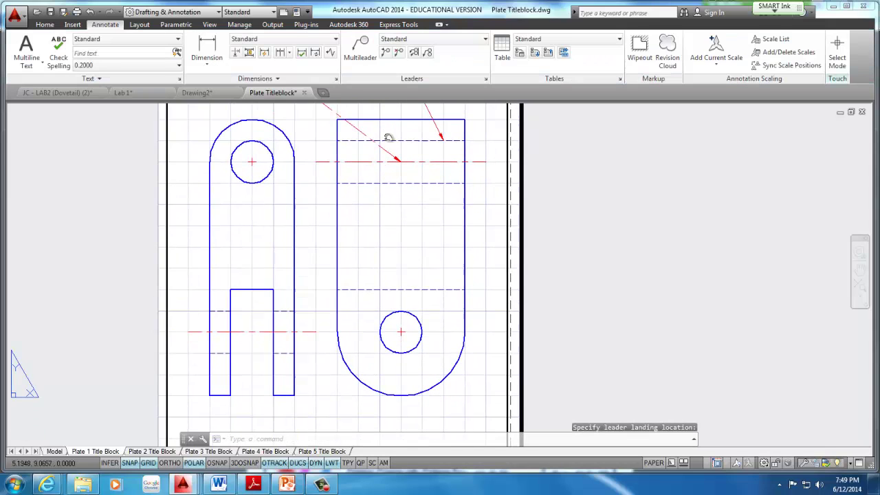
pyautogui.moveTo(378, 201)
pyautogui.mouseDown(button='middle')
pyautogui.moveTo(436, 301)
pyautogui.moveTo(416, 222)
pyautogui.mouseUp(button='middle')
pyautogui.press('Return')
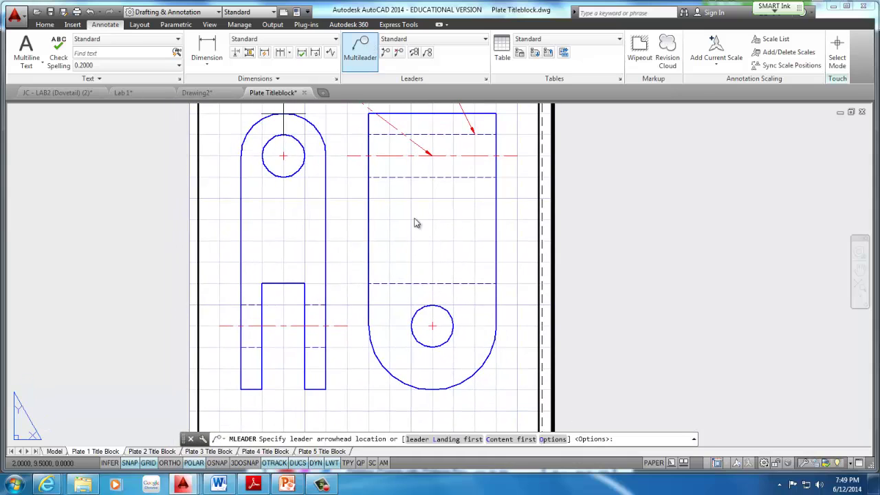
pyautogui.click(431, 326)
pyautogui.scroll(-2, 432, 326)
pyautogui.moveTo(399, 383); pyautogui.dragTo(416, 325, button='middle')
pyautogui.click(411, 331)
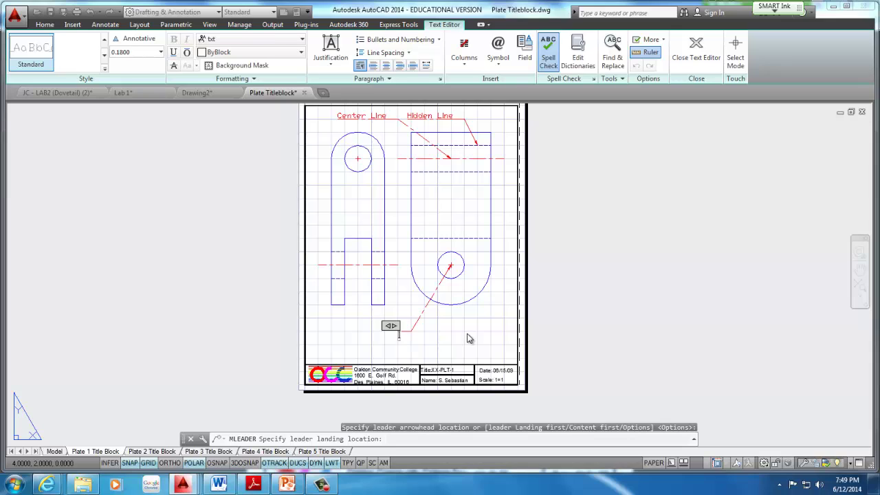
pyautogui.write('Center')
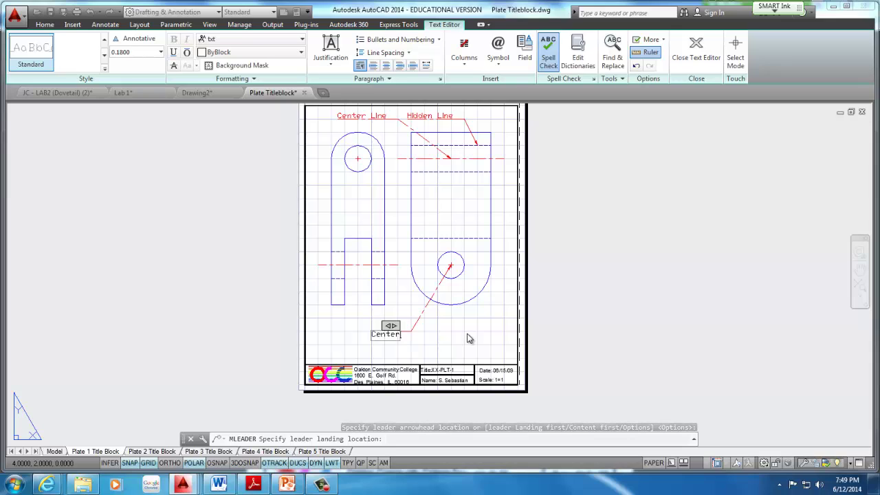
pyautogui.write(' Mark')
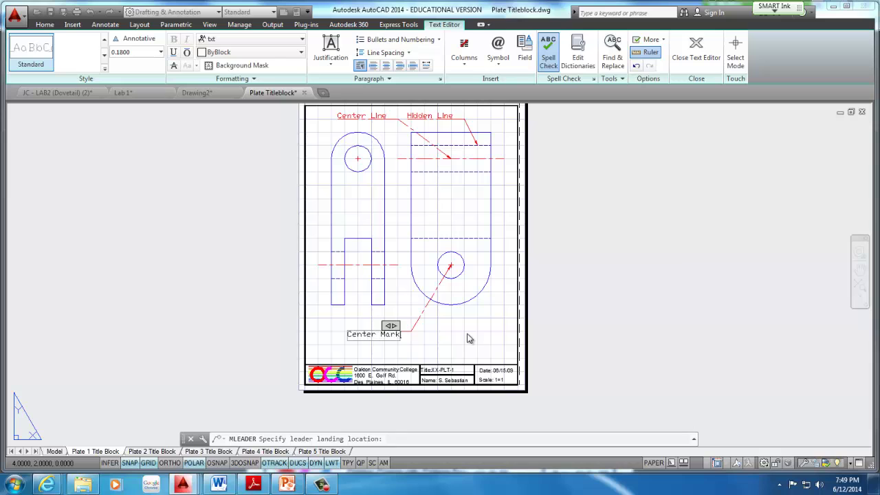
pyautogui.click(448, 354)
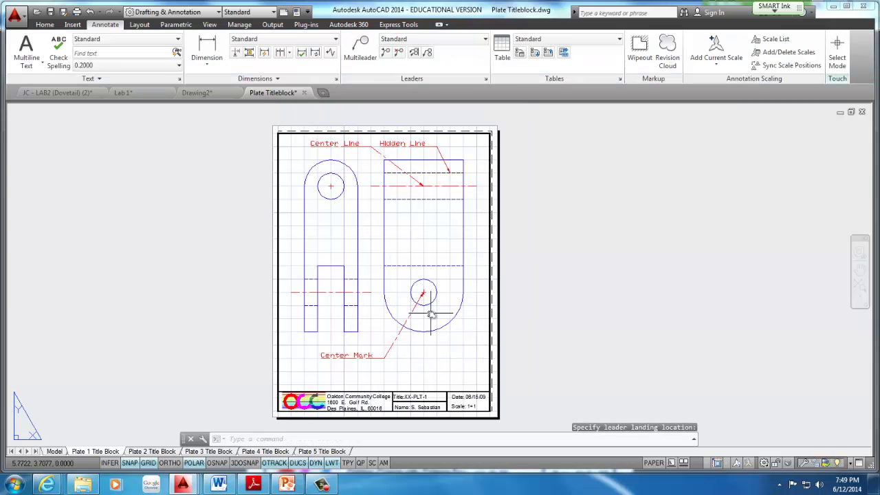
pyautogui.click(44, 24)
pyautogui.click(363, 66)
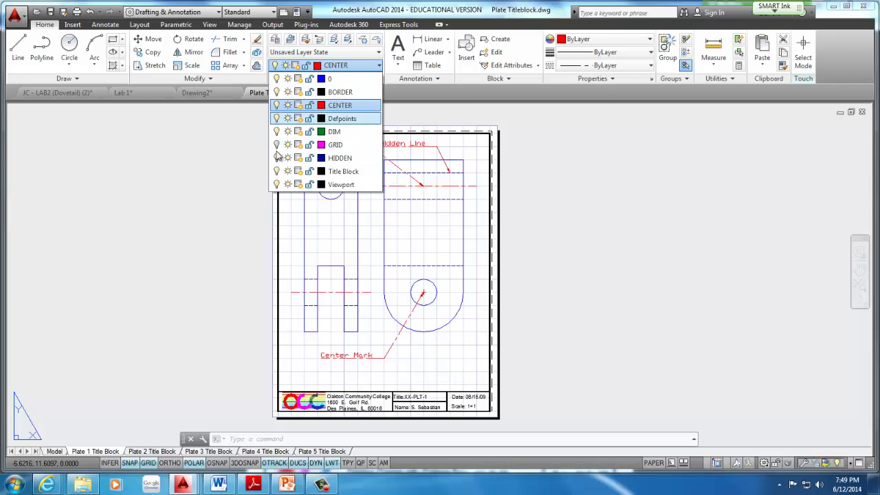
pyautogui.click(529, 240)
pyautogui.scroll(2, 372, 240)
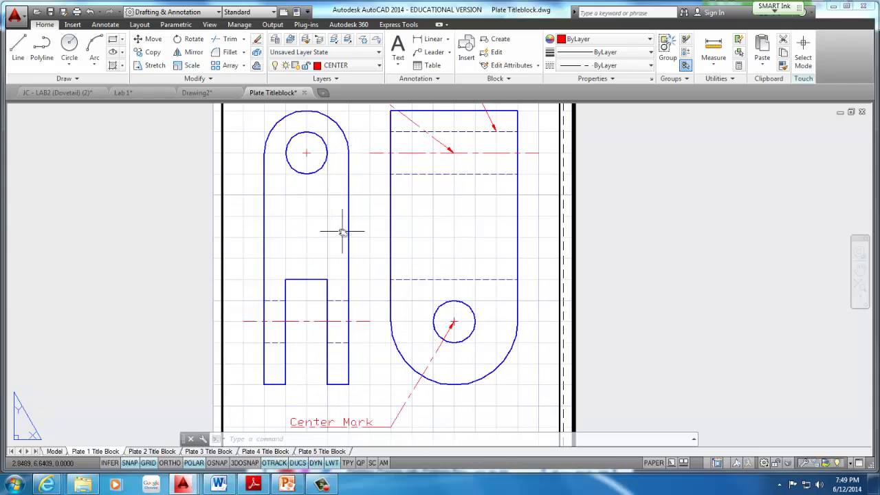
pyautogui.scroll(-3, 342, 231)
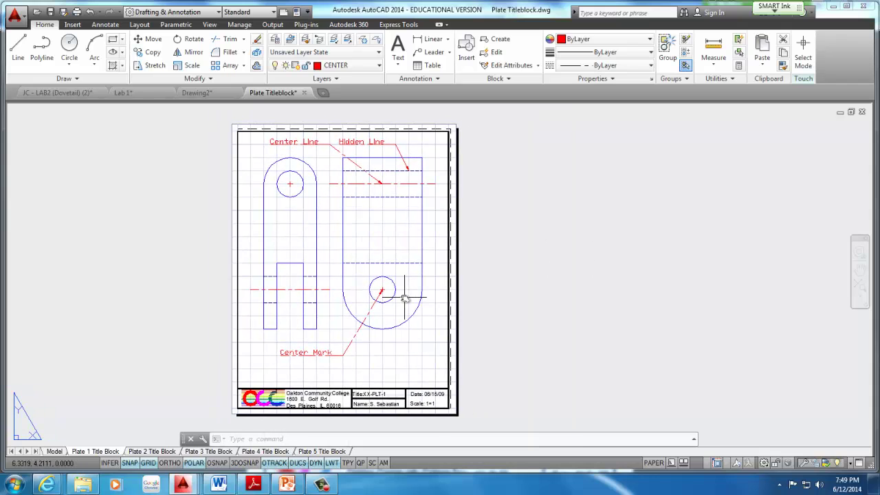
pyautogui.click(323, 484)
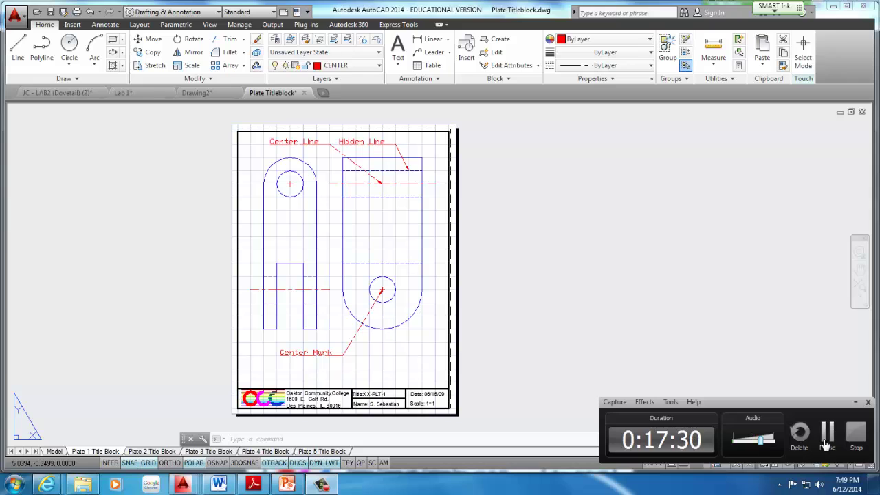
pyautogui.click(20, 18)
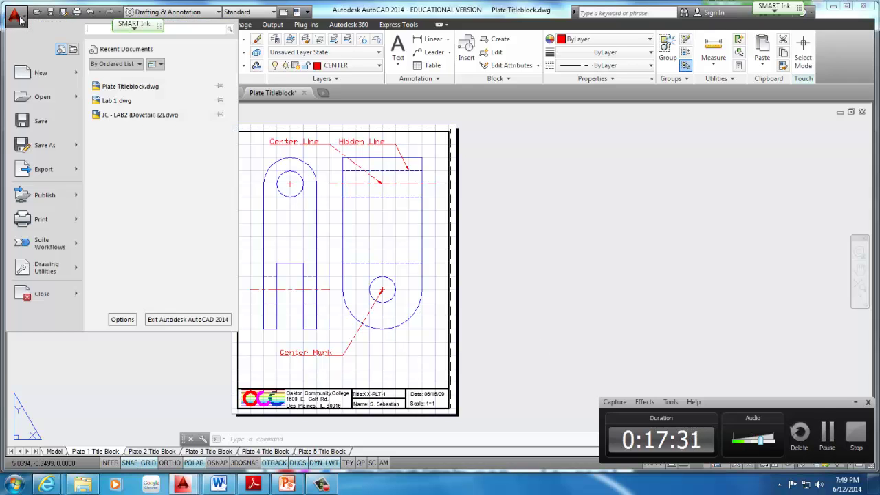
pyautogui.click(59, 148)
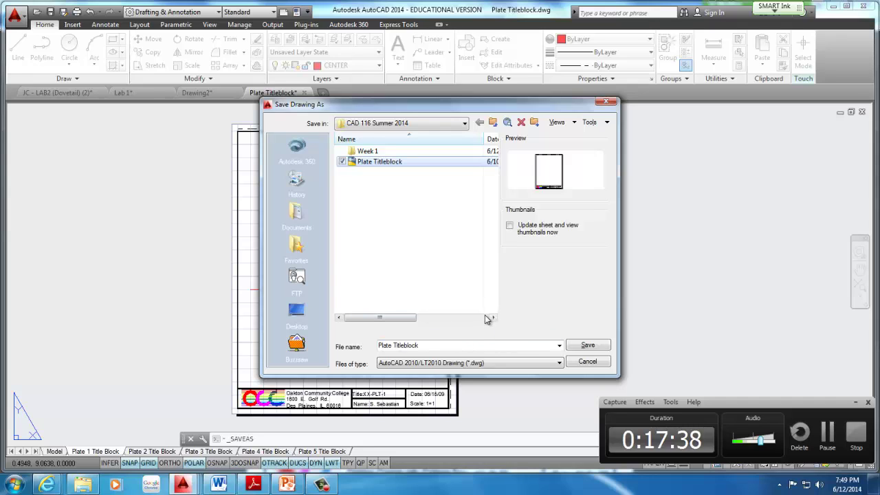
pyautogui.click(605, 101)
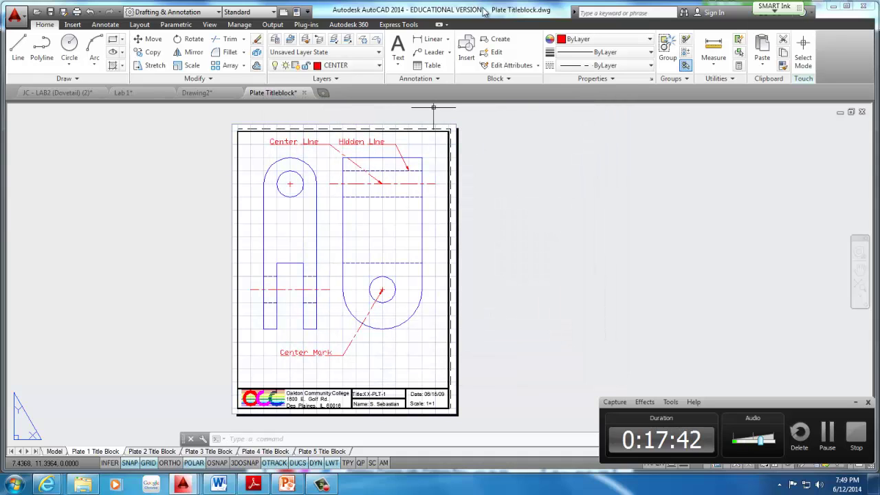